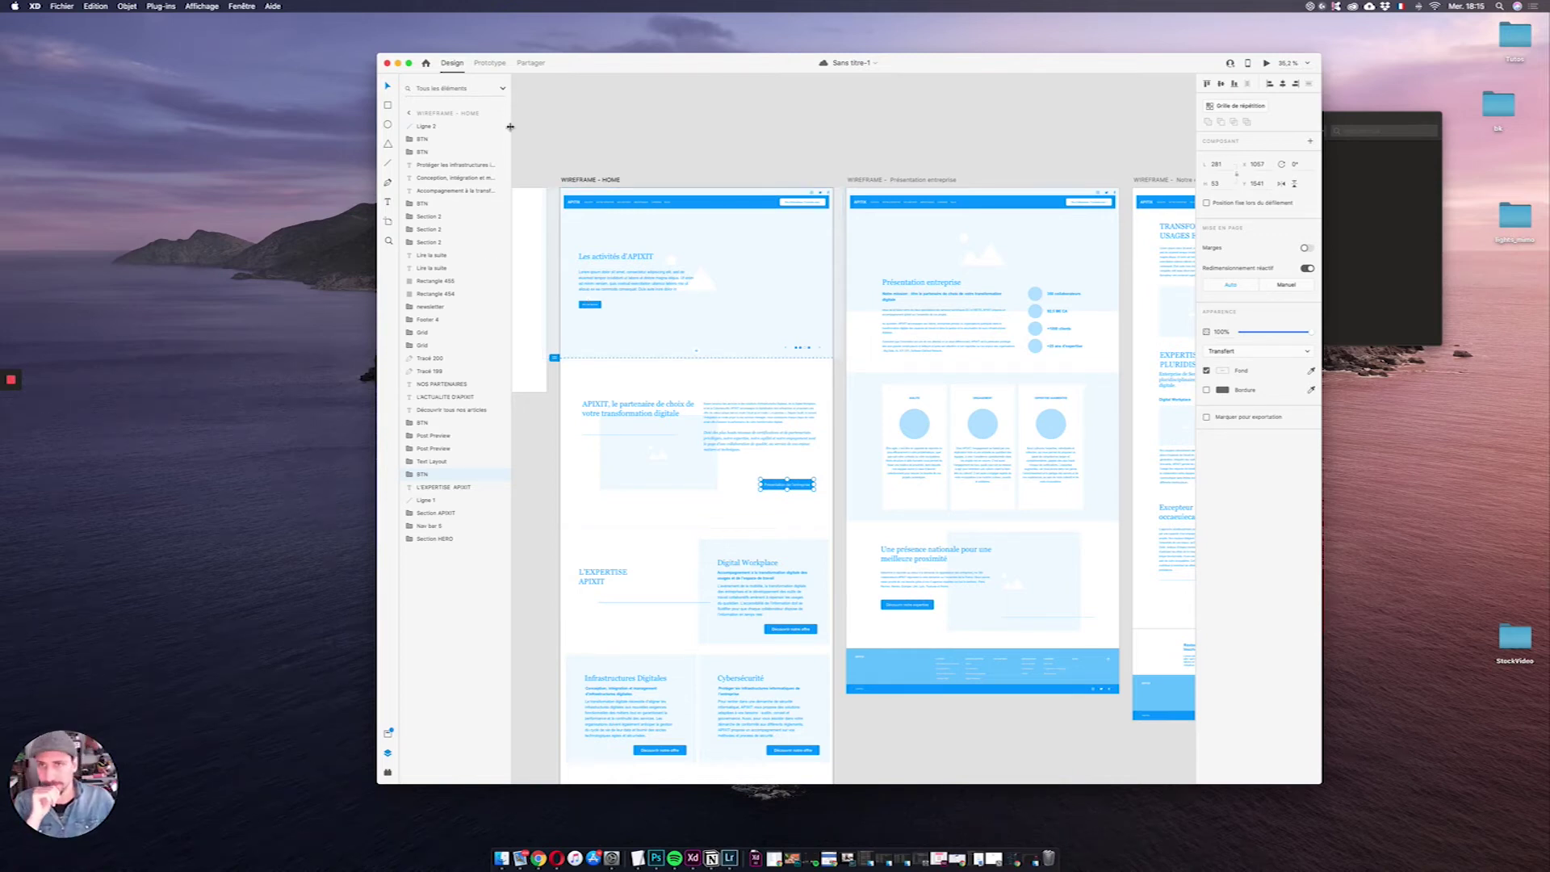
Step: Select the hero section of the HOME wireframe and switch to Prototype mode
click(490, 63)
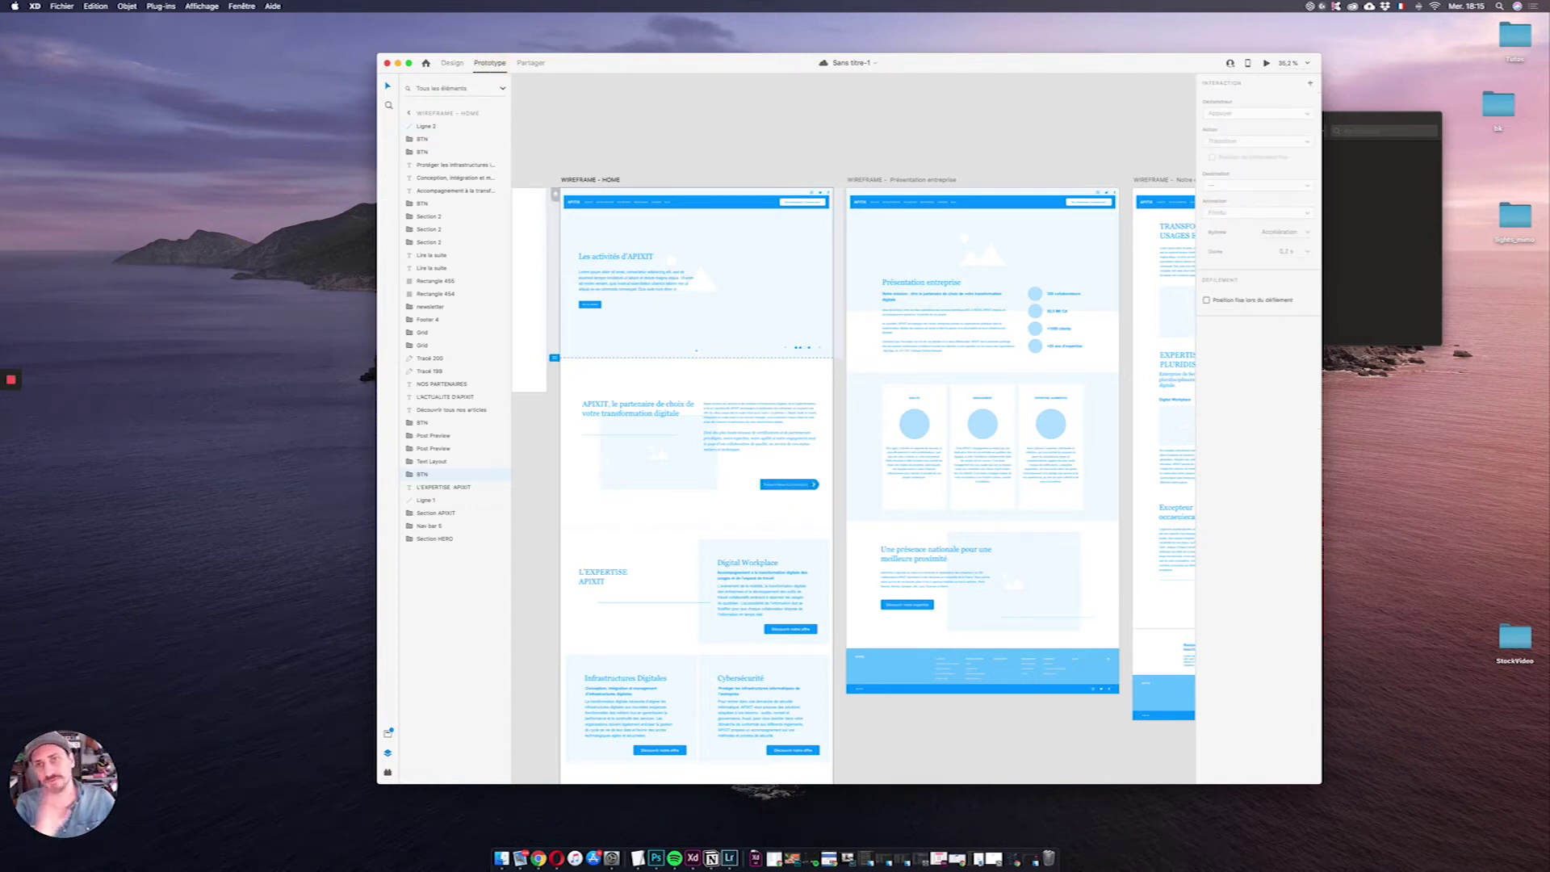
click(453, 64)
click(748, 299)
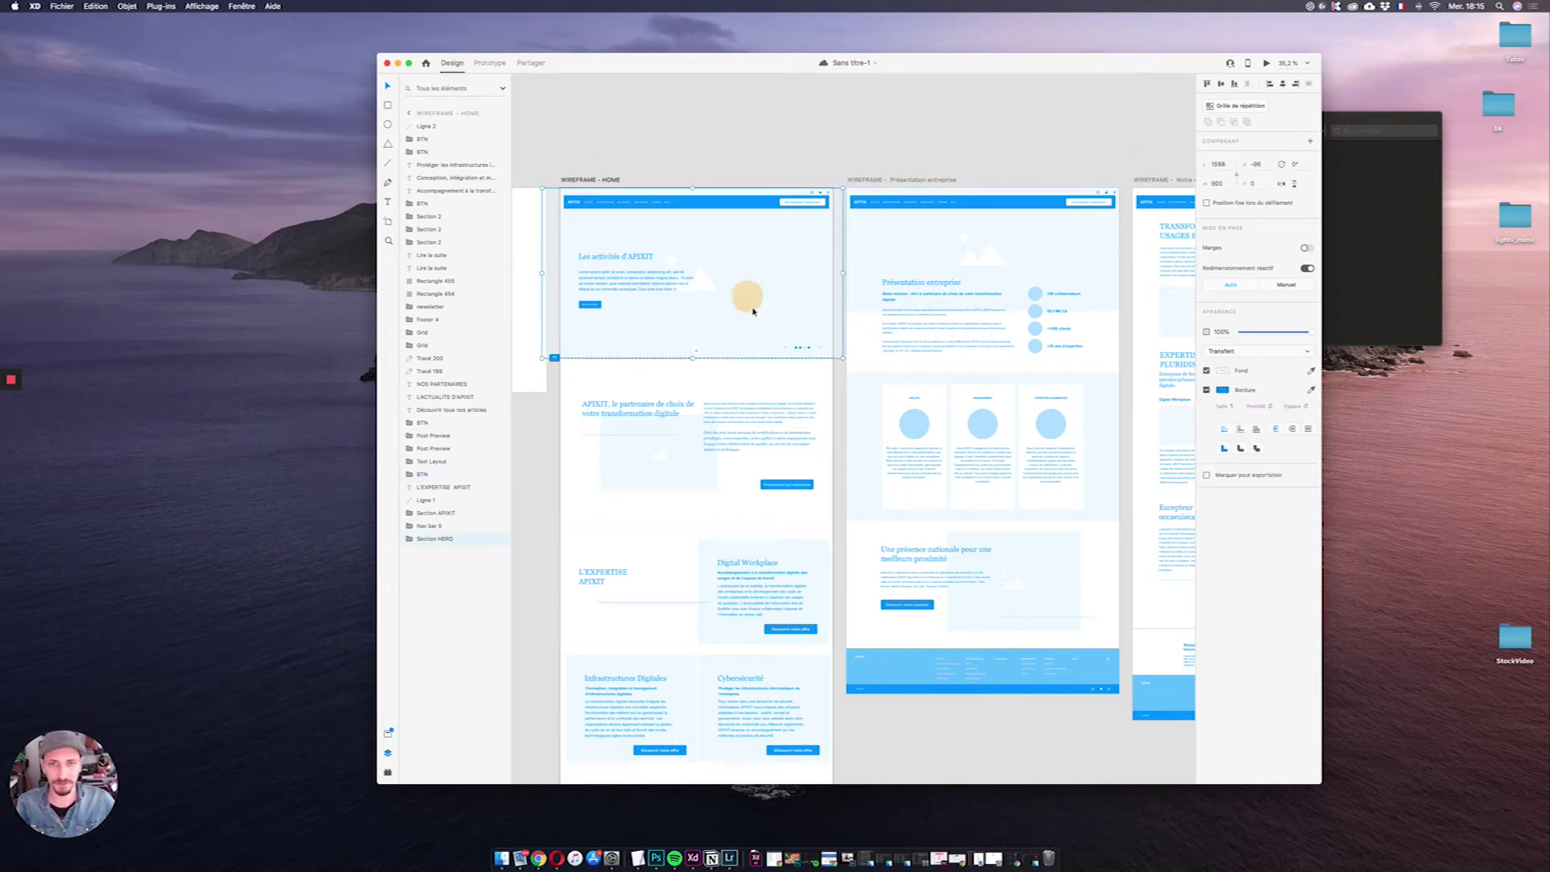
click(490, 64)
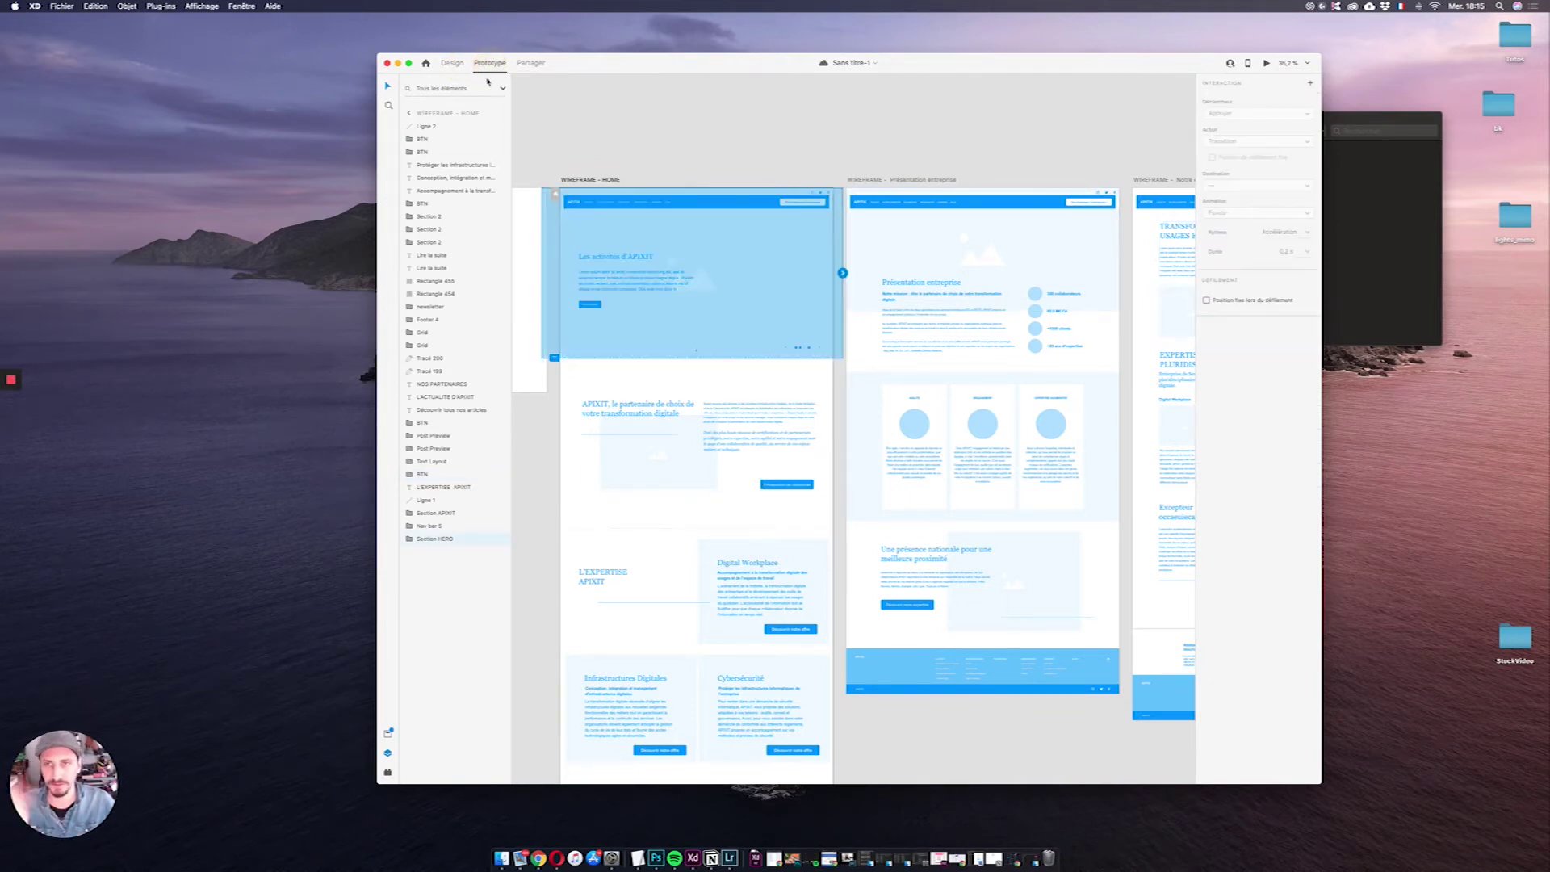
Step: Examine the connection handles on the HOME hero section, its backward arrow and the Présentation de l'entreprise button
click(807, 485)
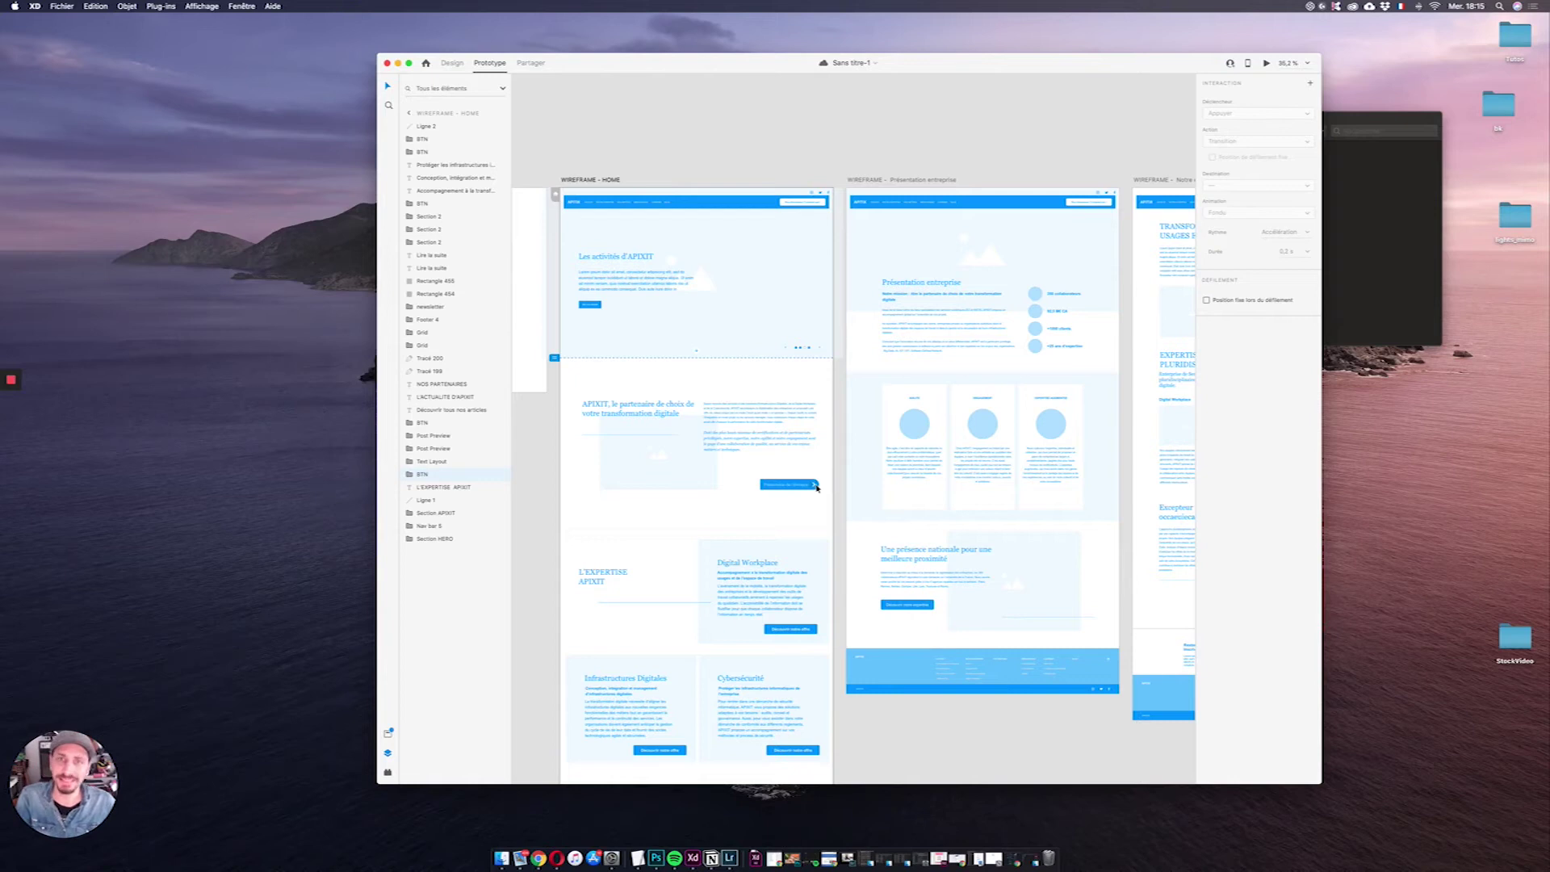
click(743, 296)
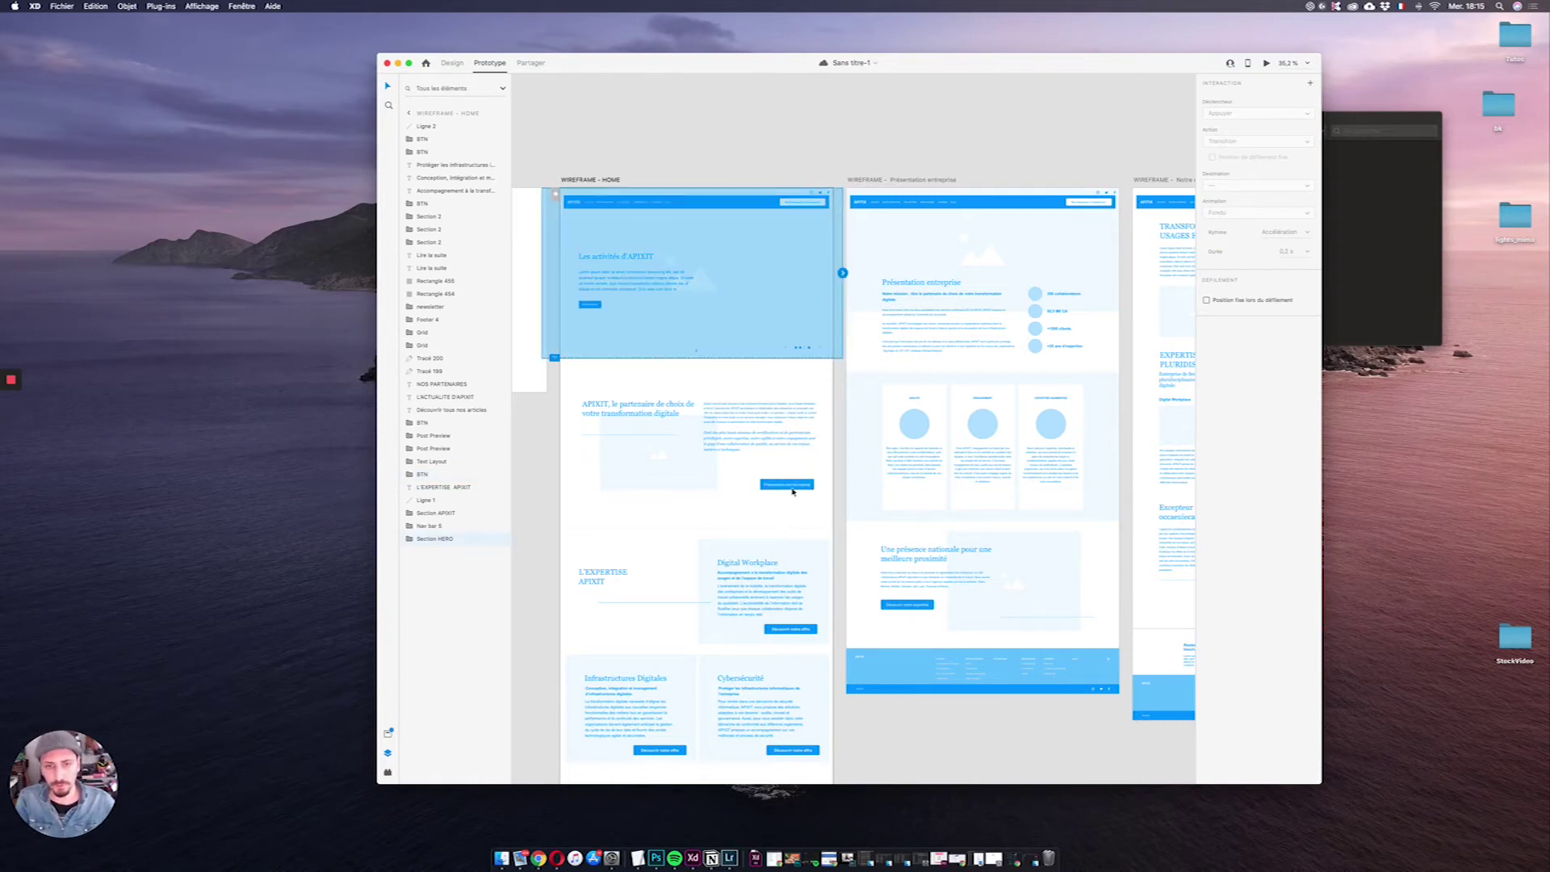
click(791, 487)
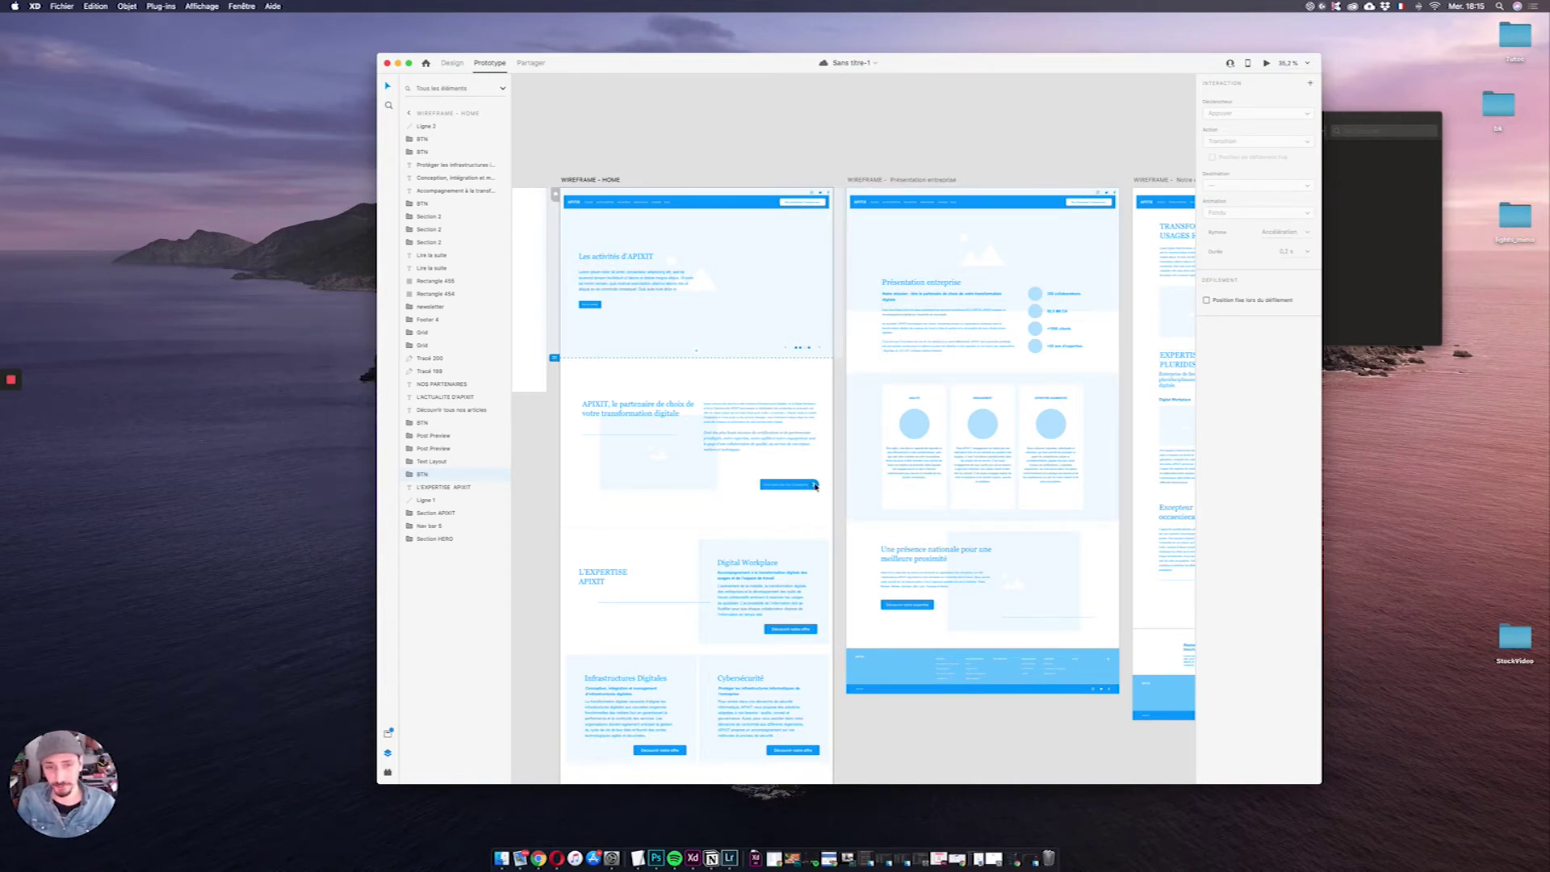
click(730, 315)
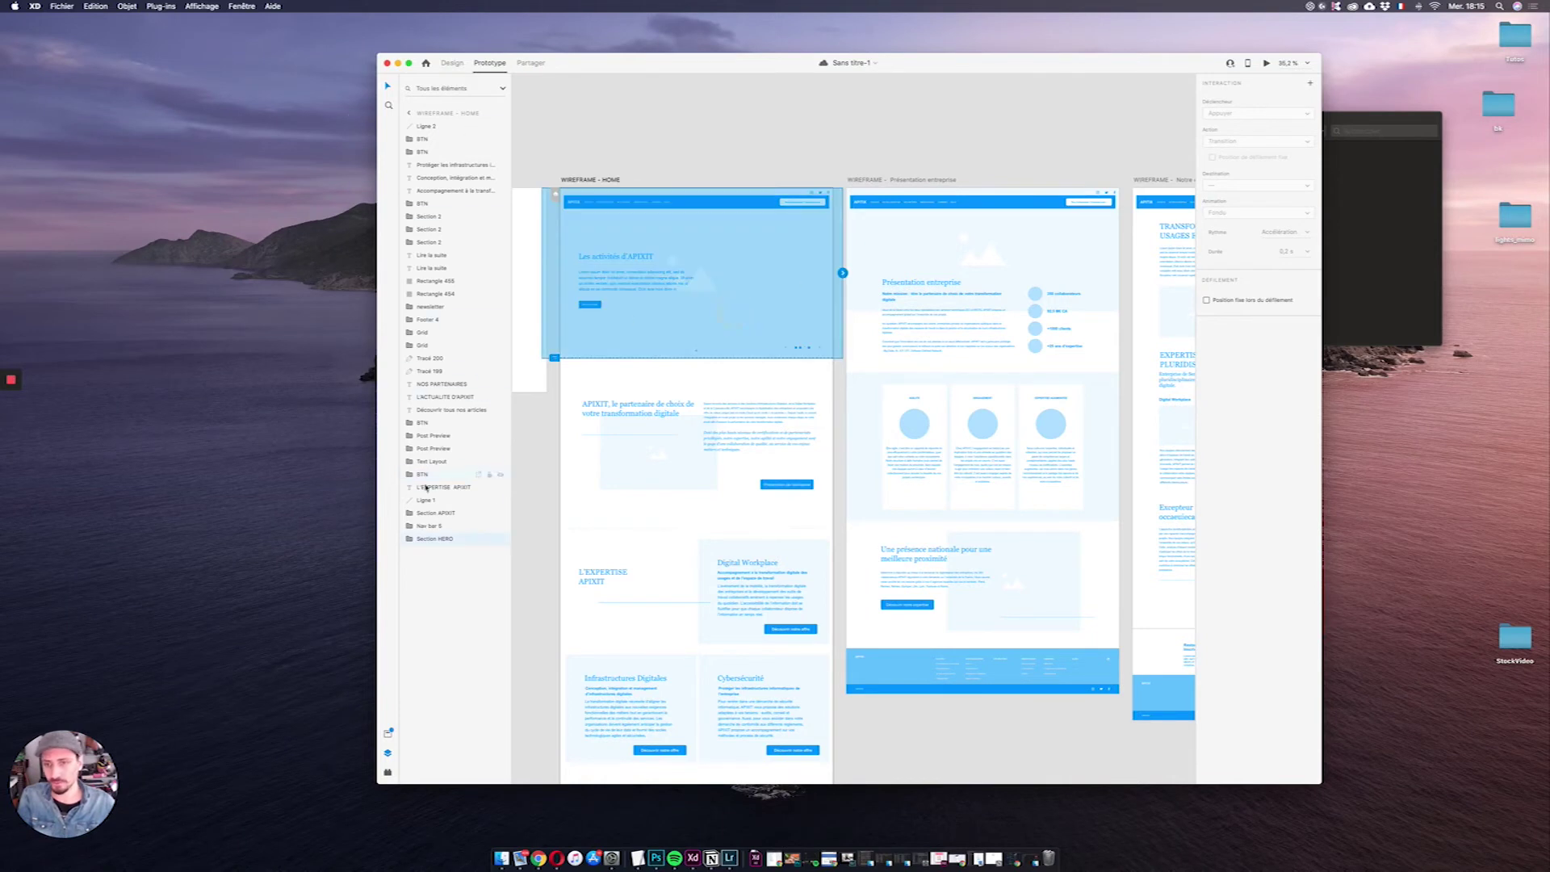
double_click(746, 260)
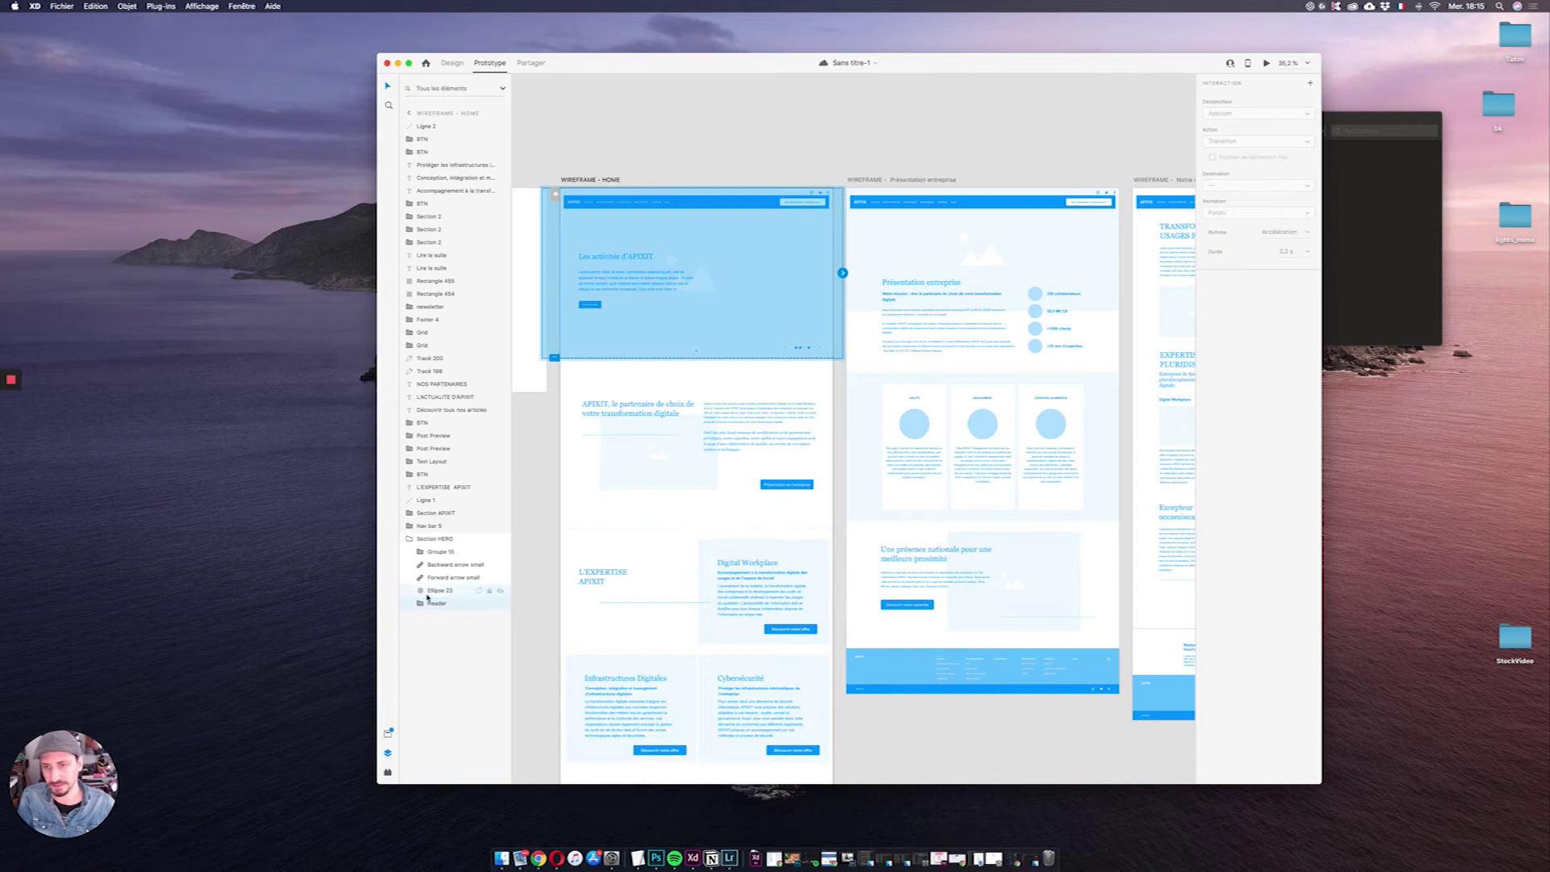
click(444, 576)
click(450, 564)
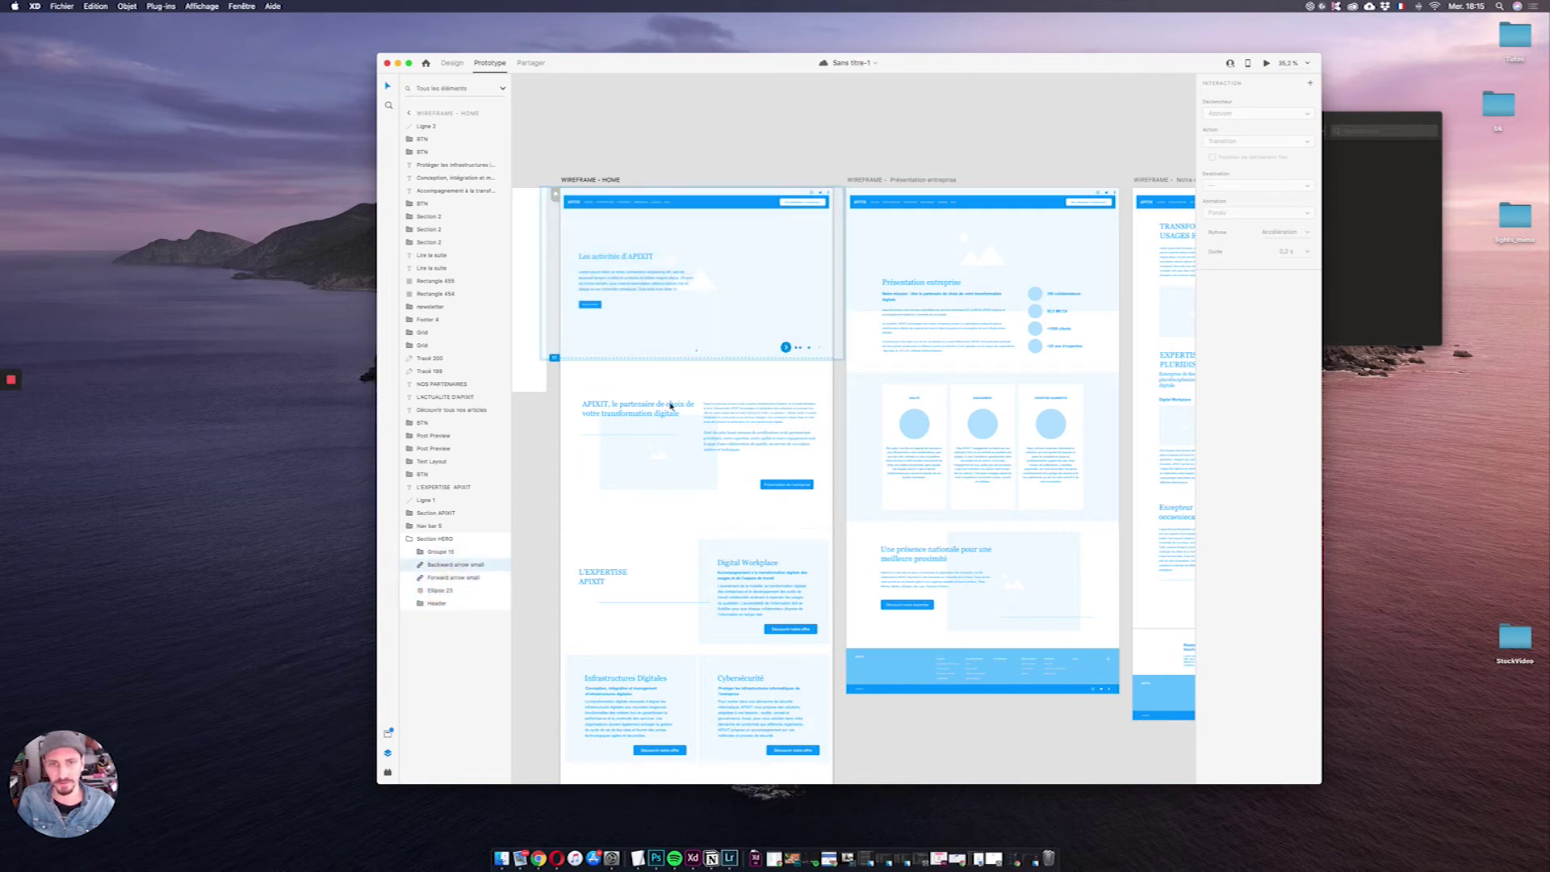
Step: Link the Présentation de l'entreprise button on HOME to the WIREFRAME - Présentation entreprise artboard
click(813, 486)
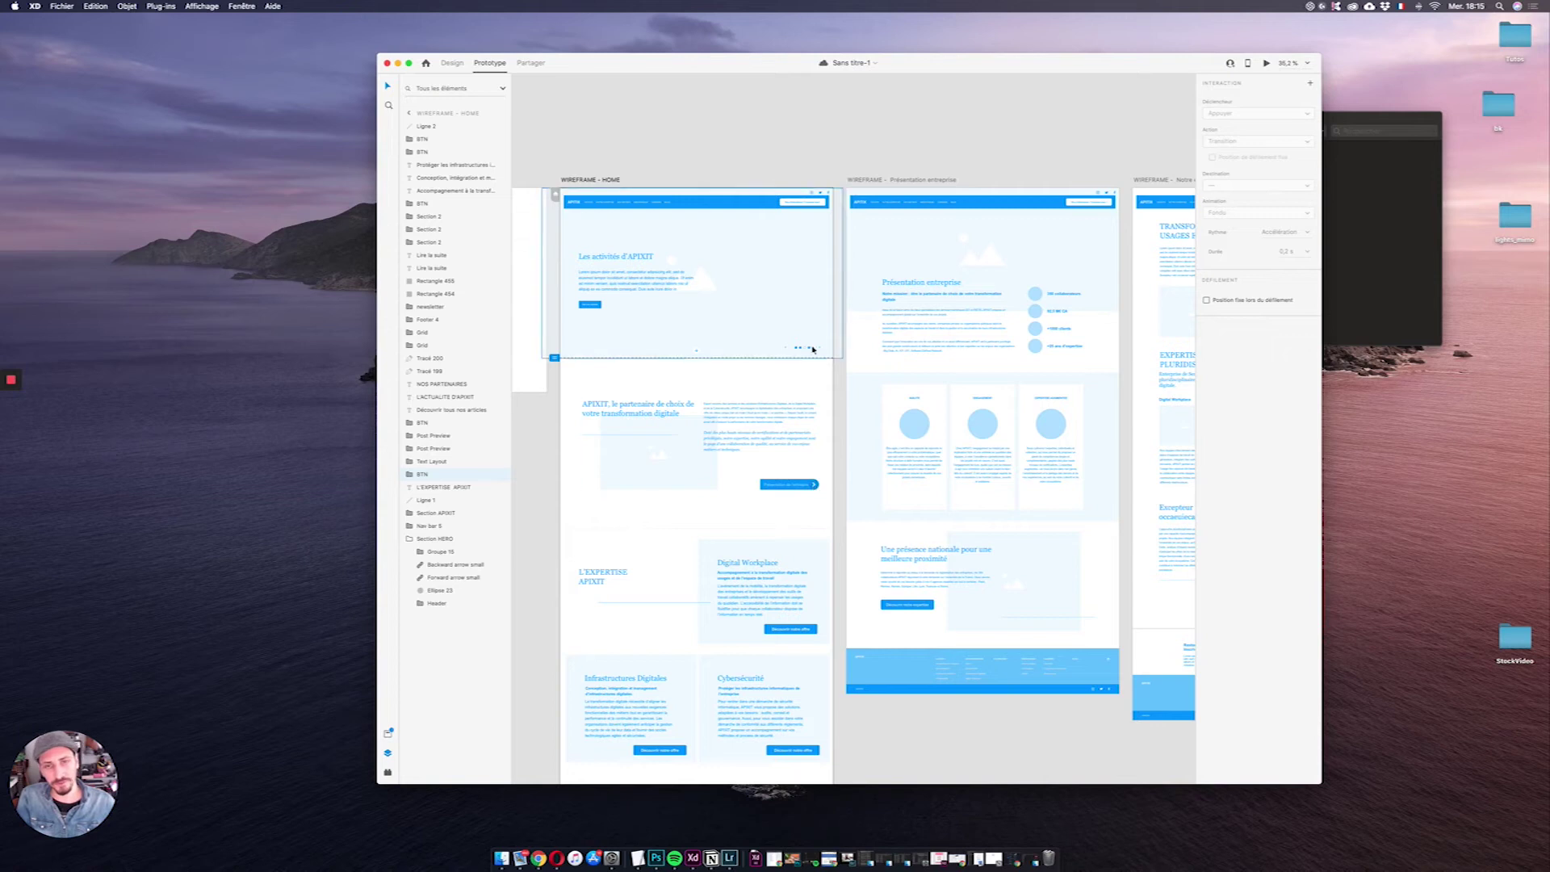
click(683, 443)
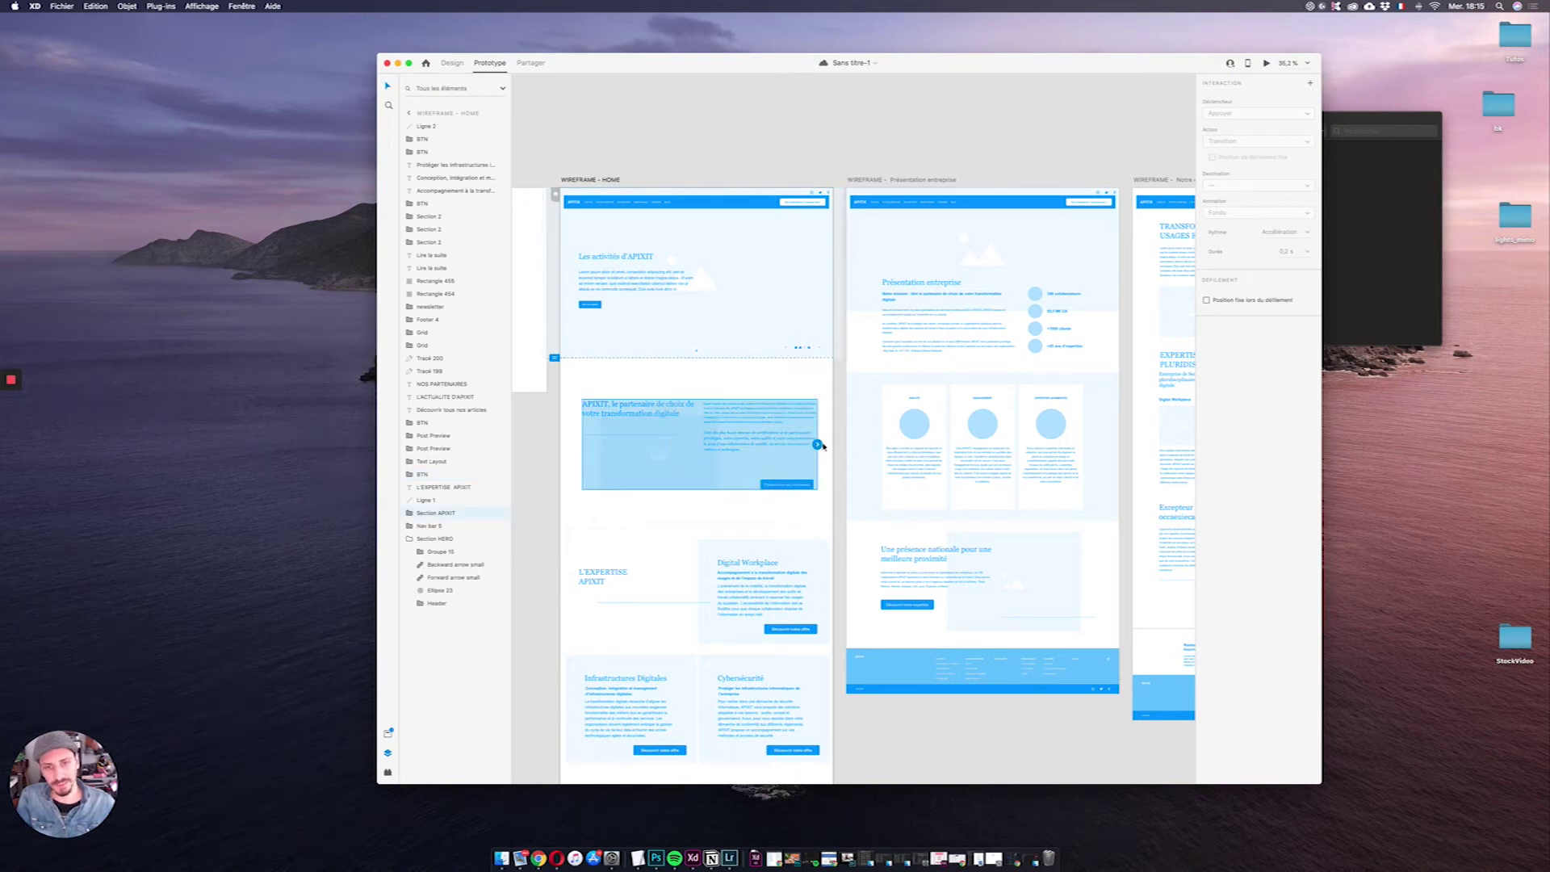
click(812, 484)
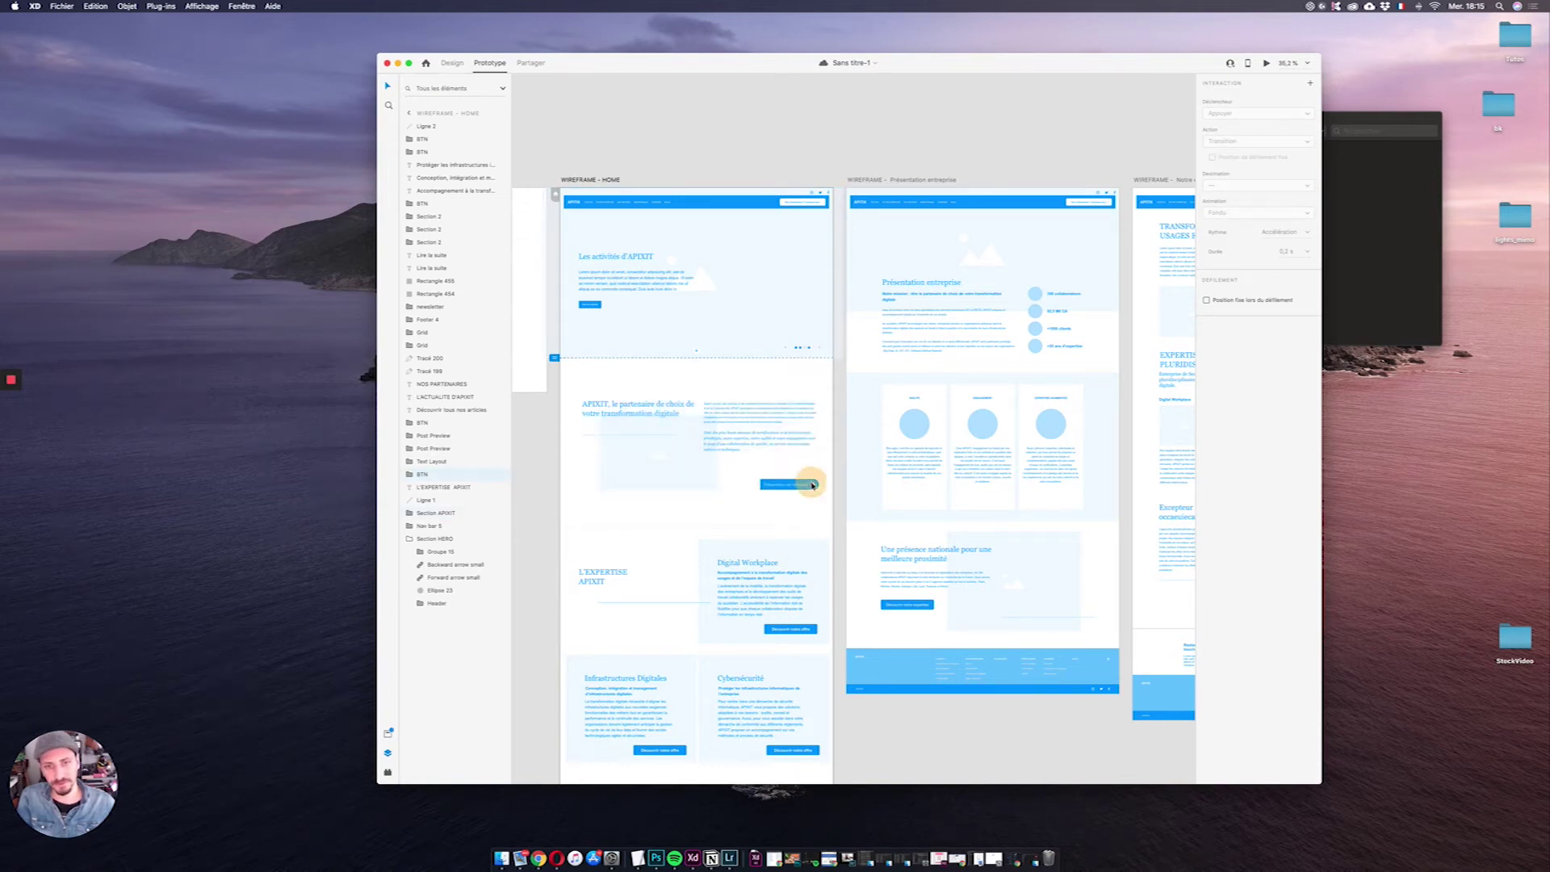
drag(814, 486, 928, 235)
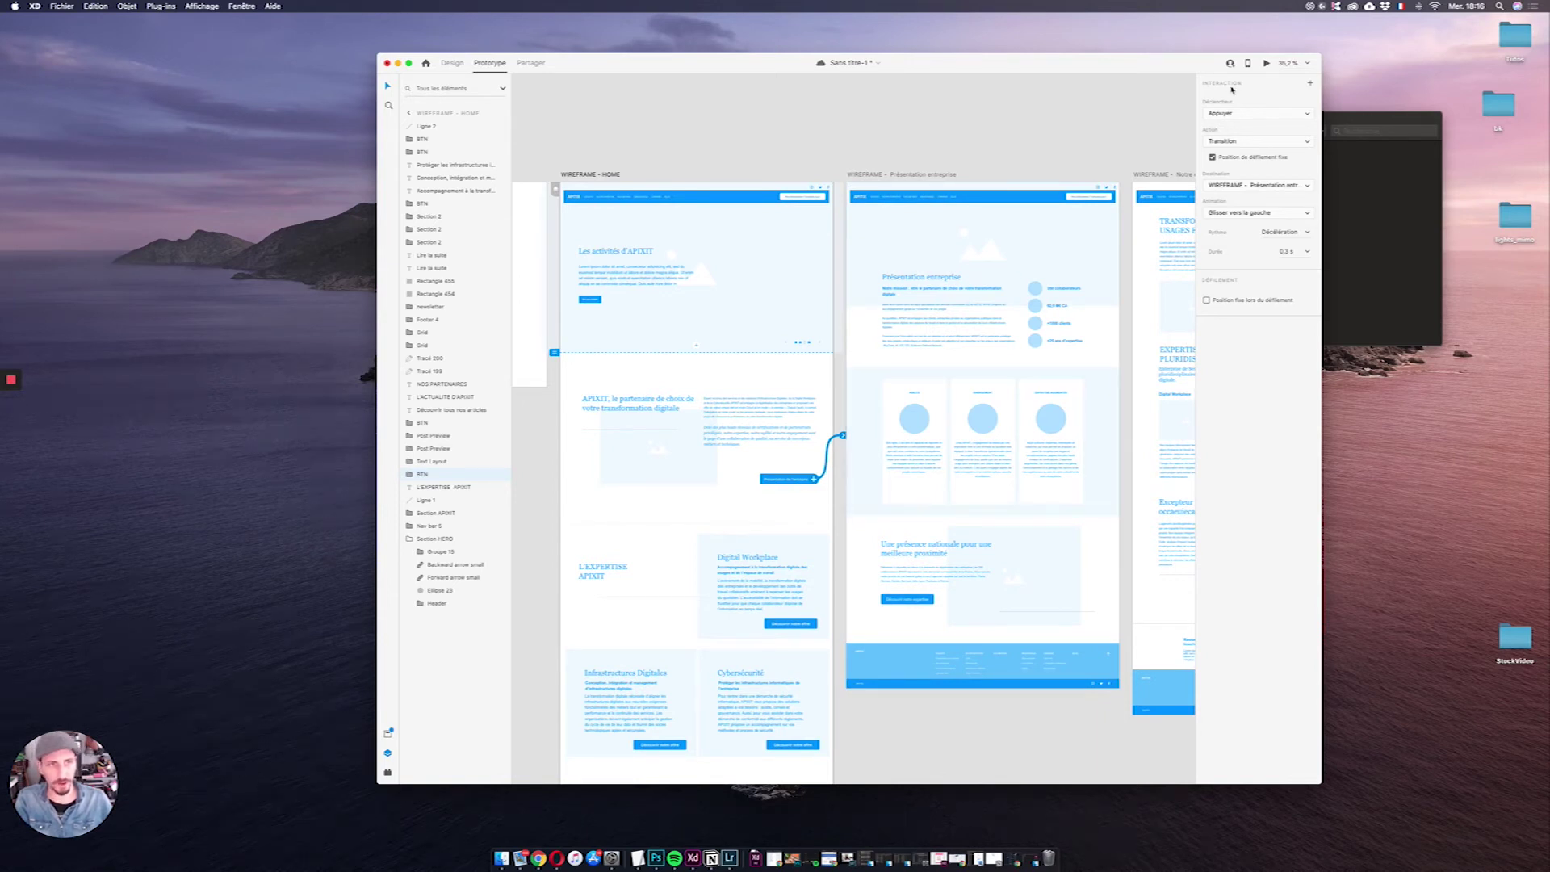
Step: Review the trigger and action options for the button's interaction, keeping Appuyer and Transition
click(1236, 113)
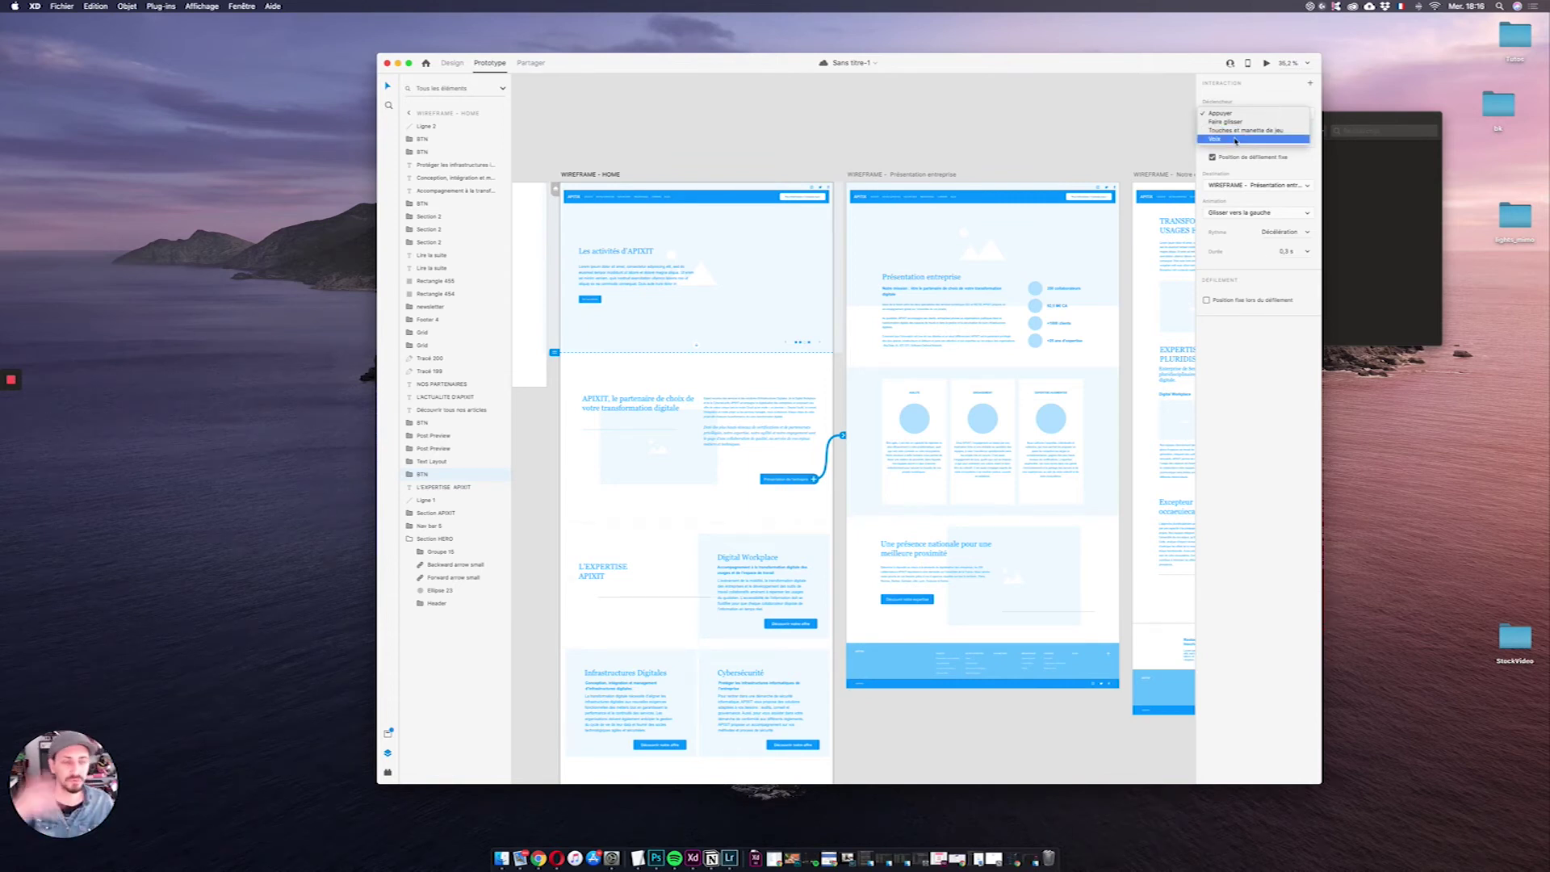
click(1222, 113)
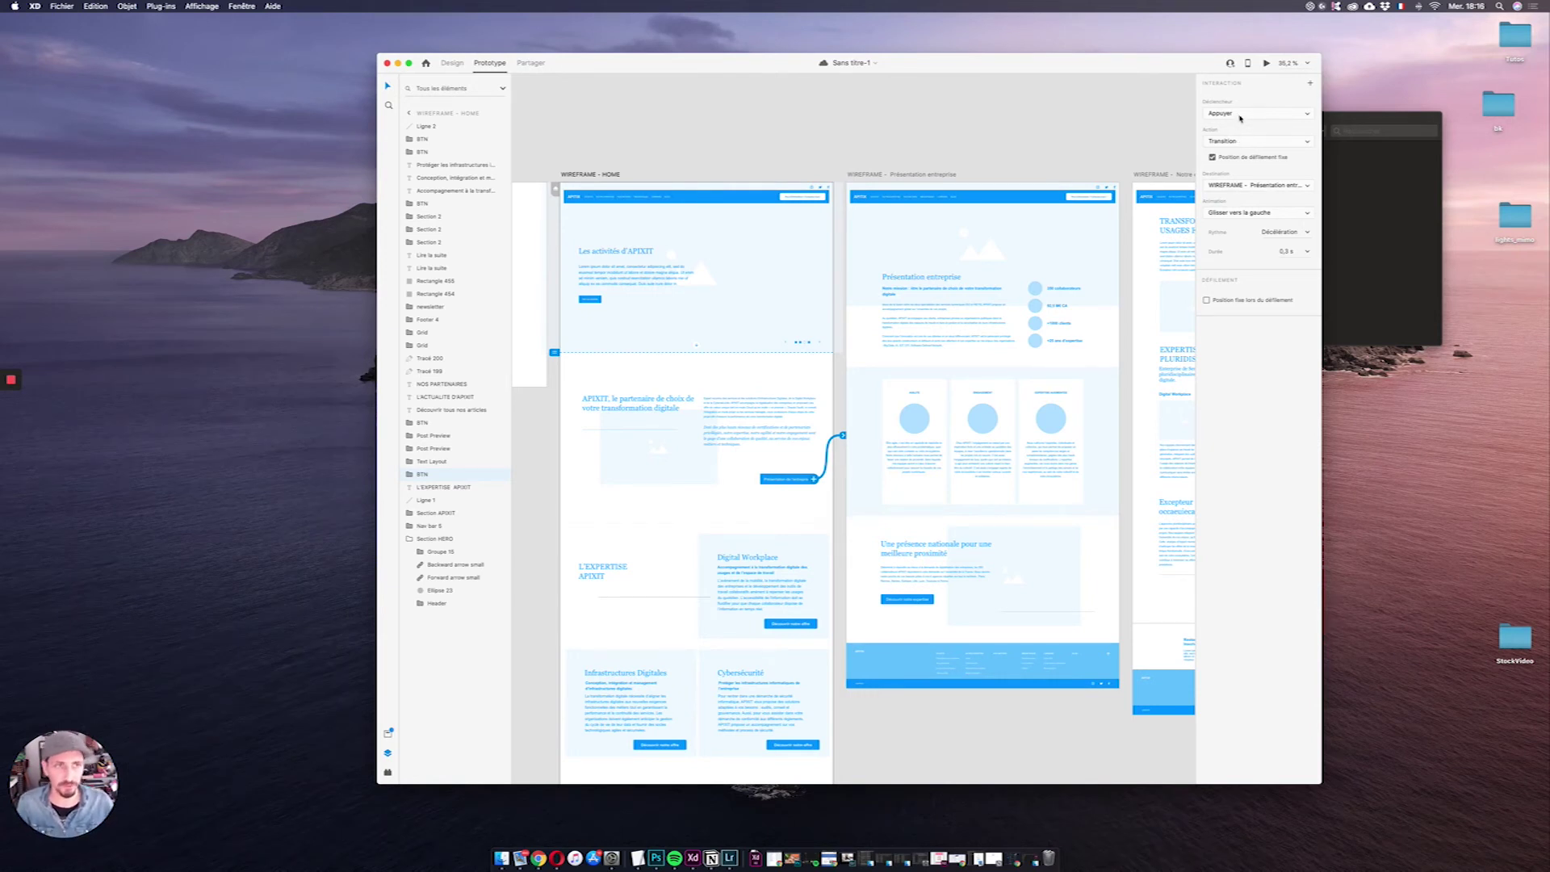
click(1240, 119)
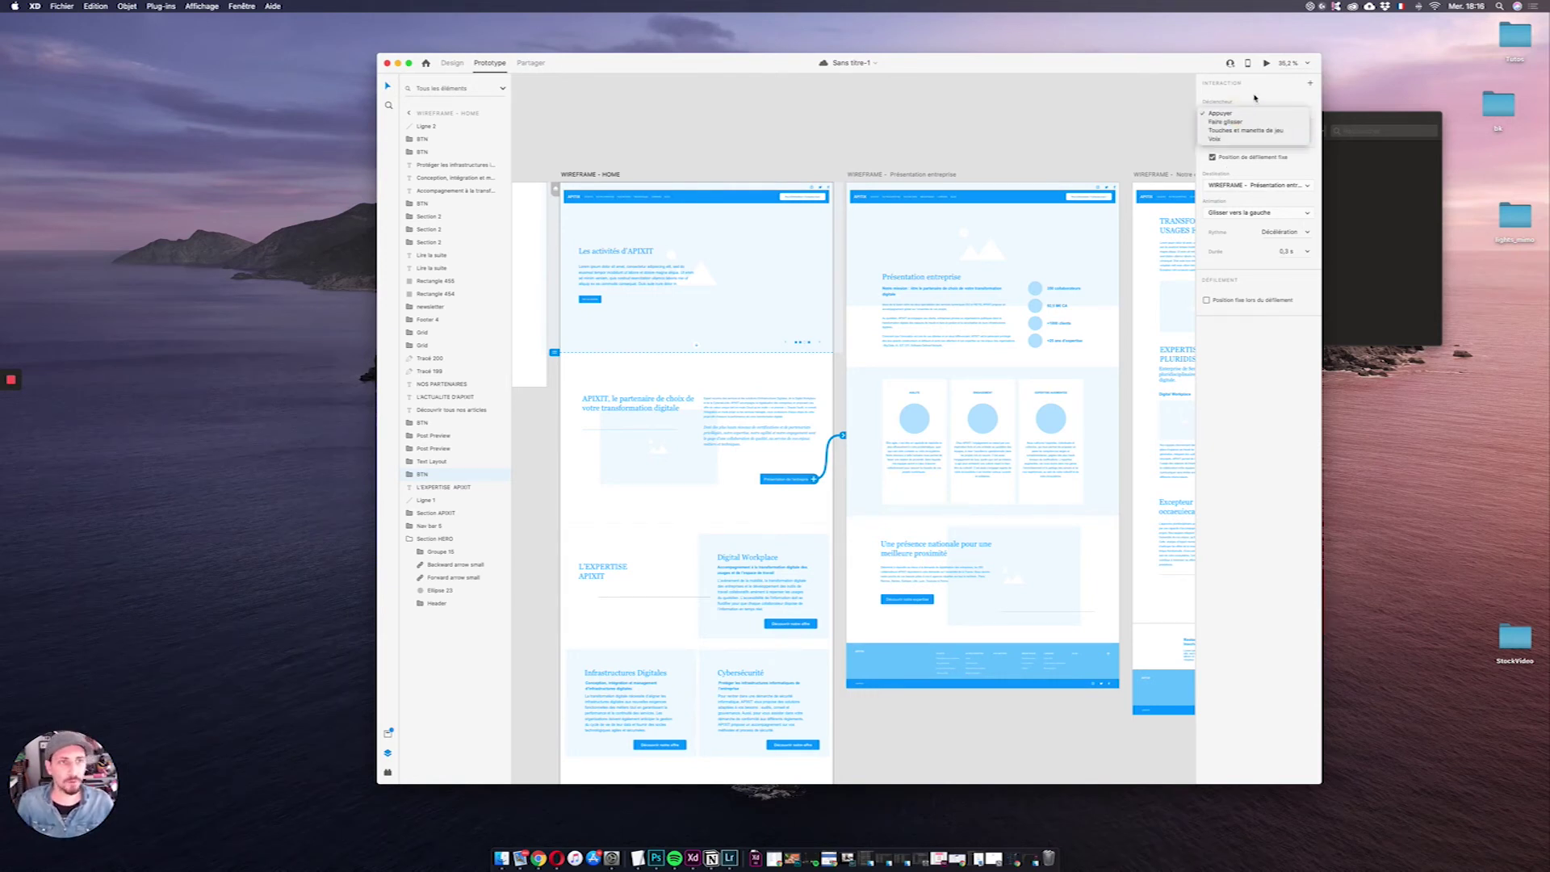
click(1244, 113)
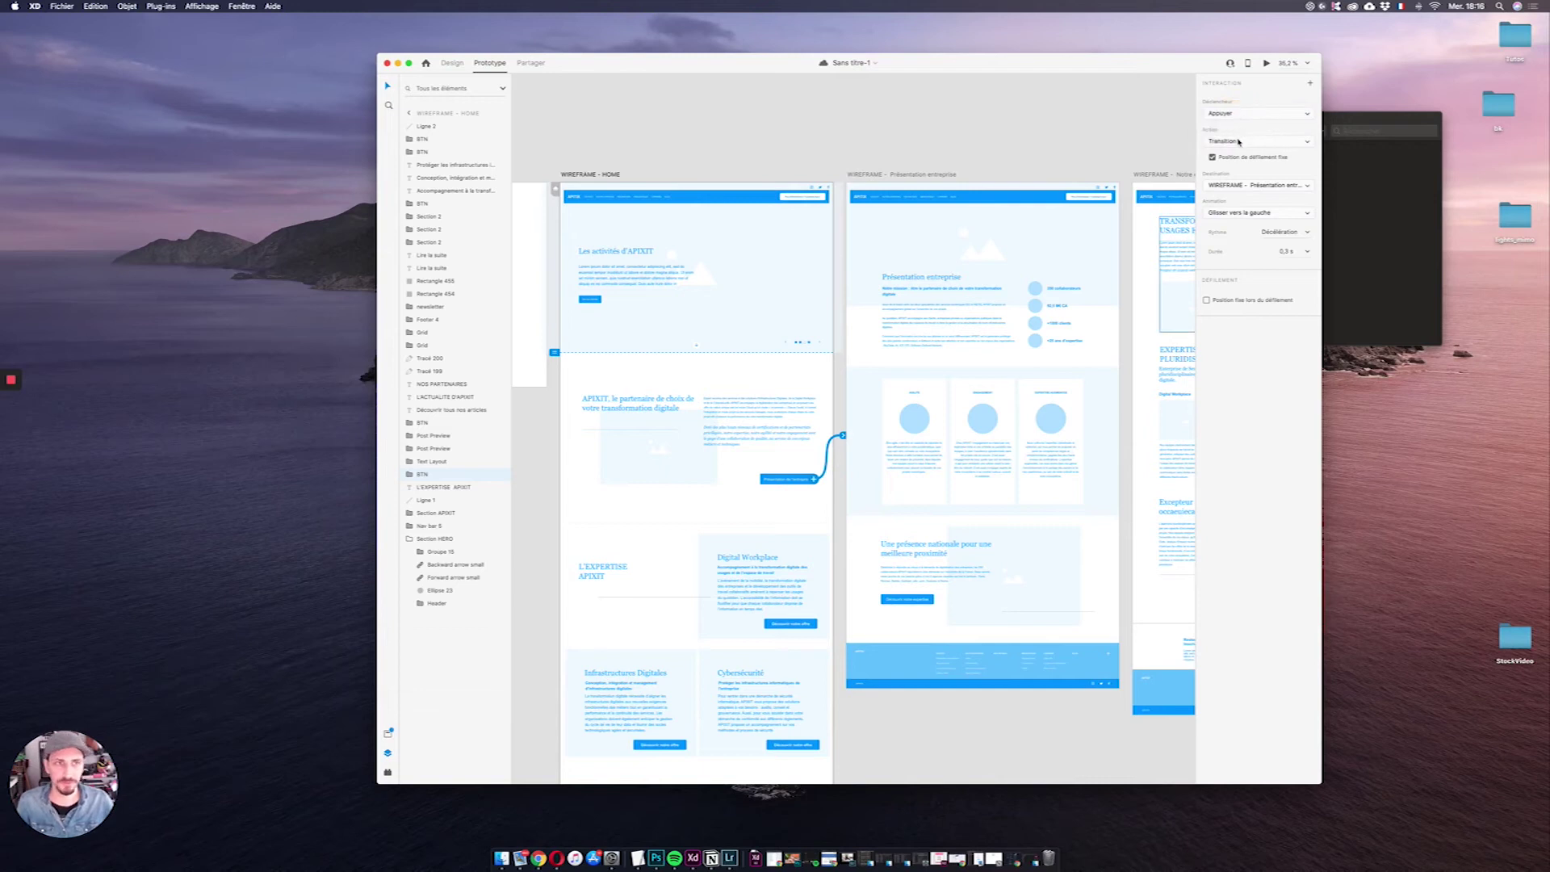
click(1239, 142)
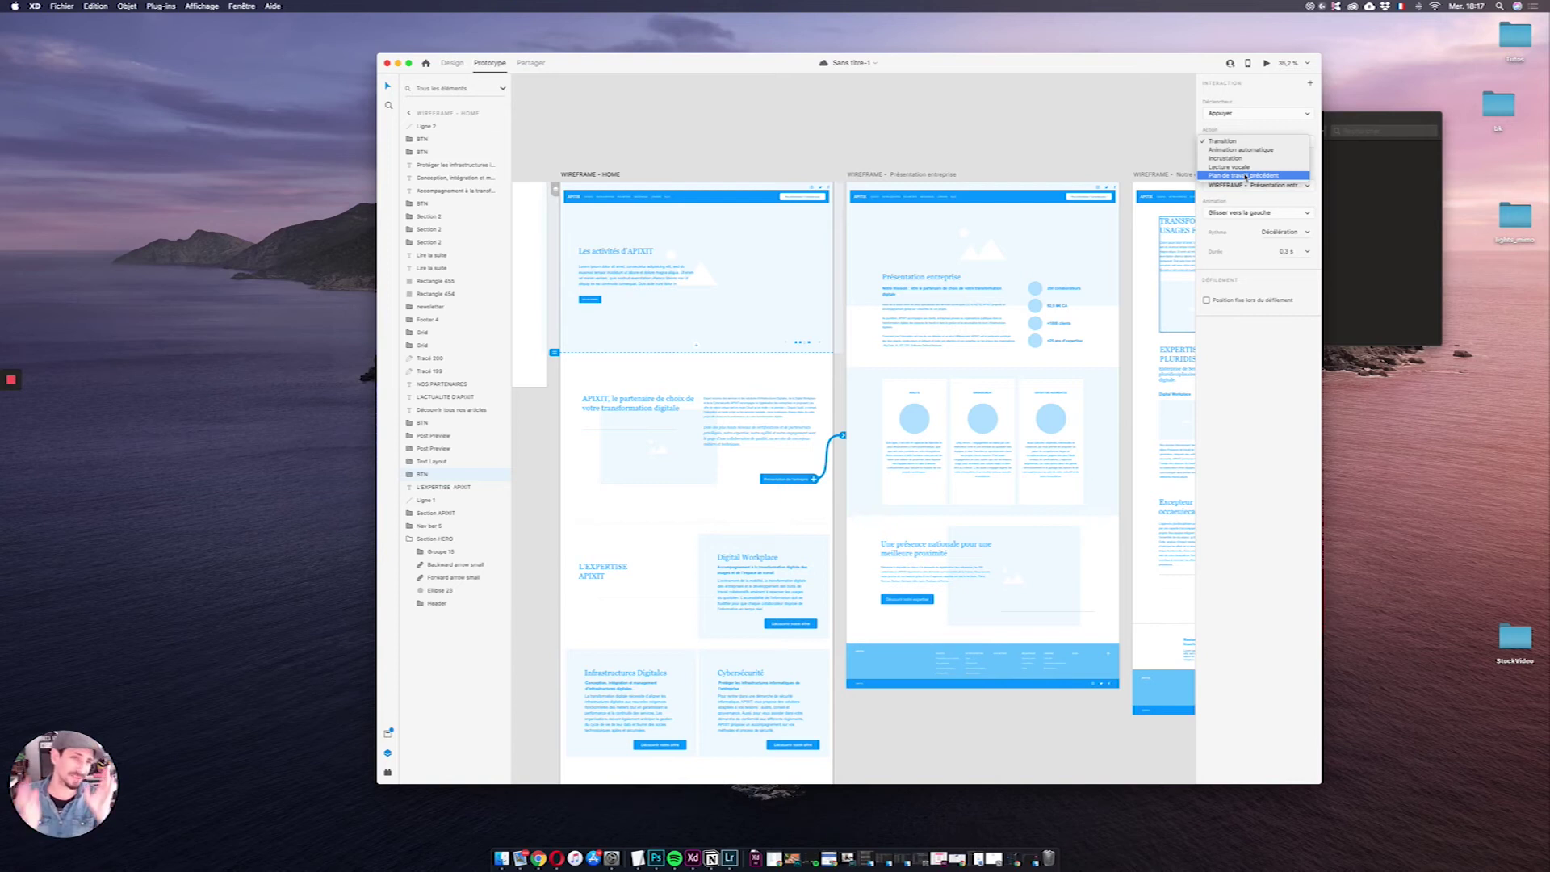
click(1248, 201)
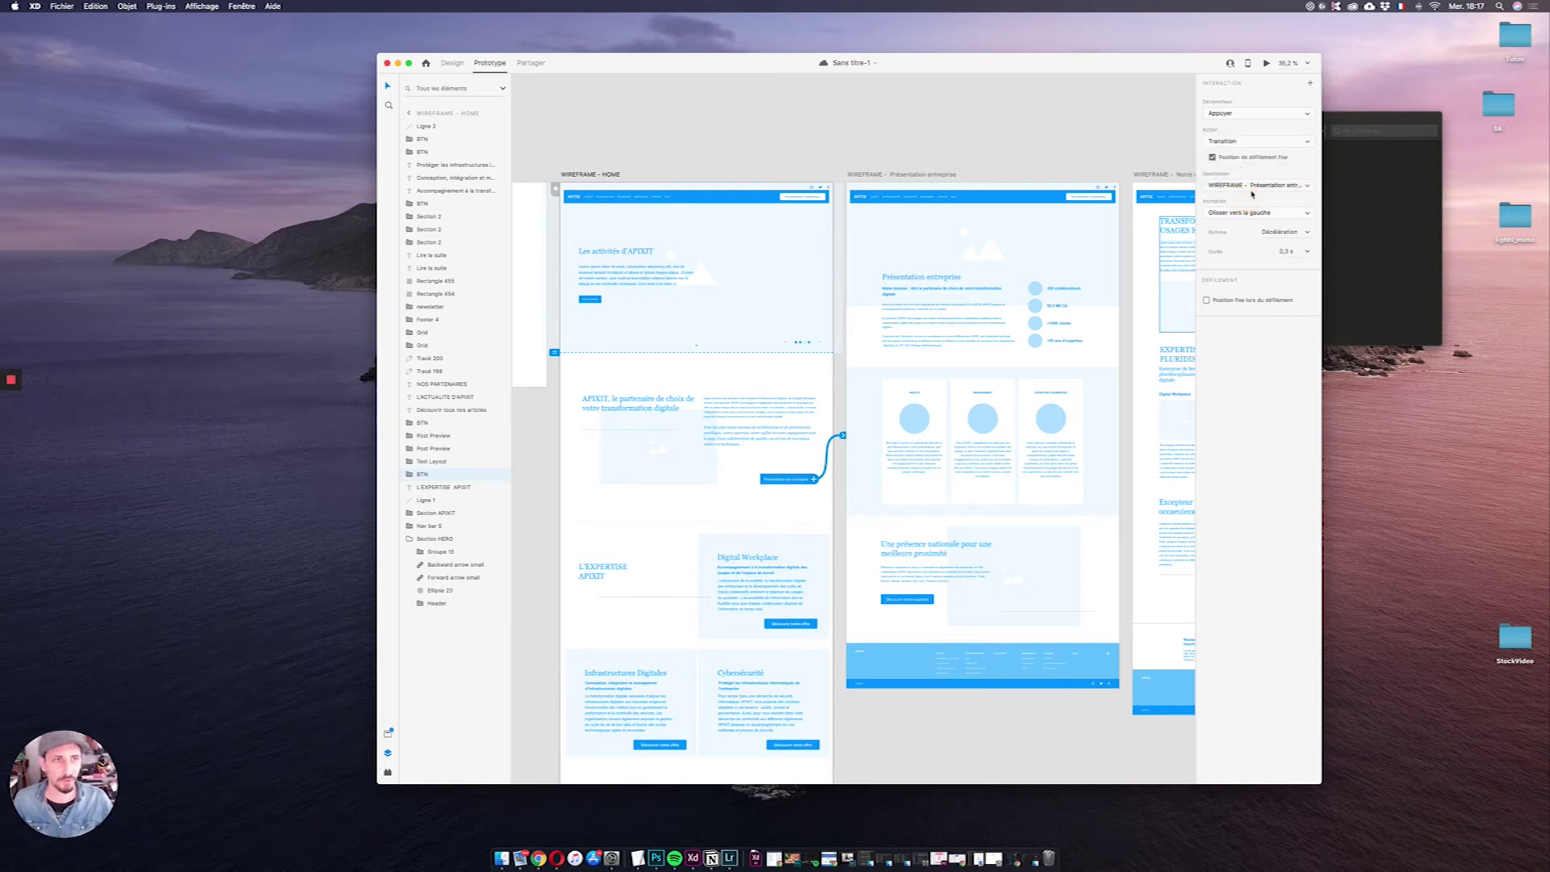
click(1211, 157)
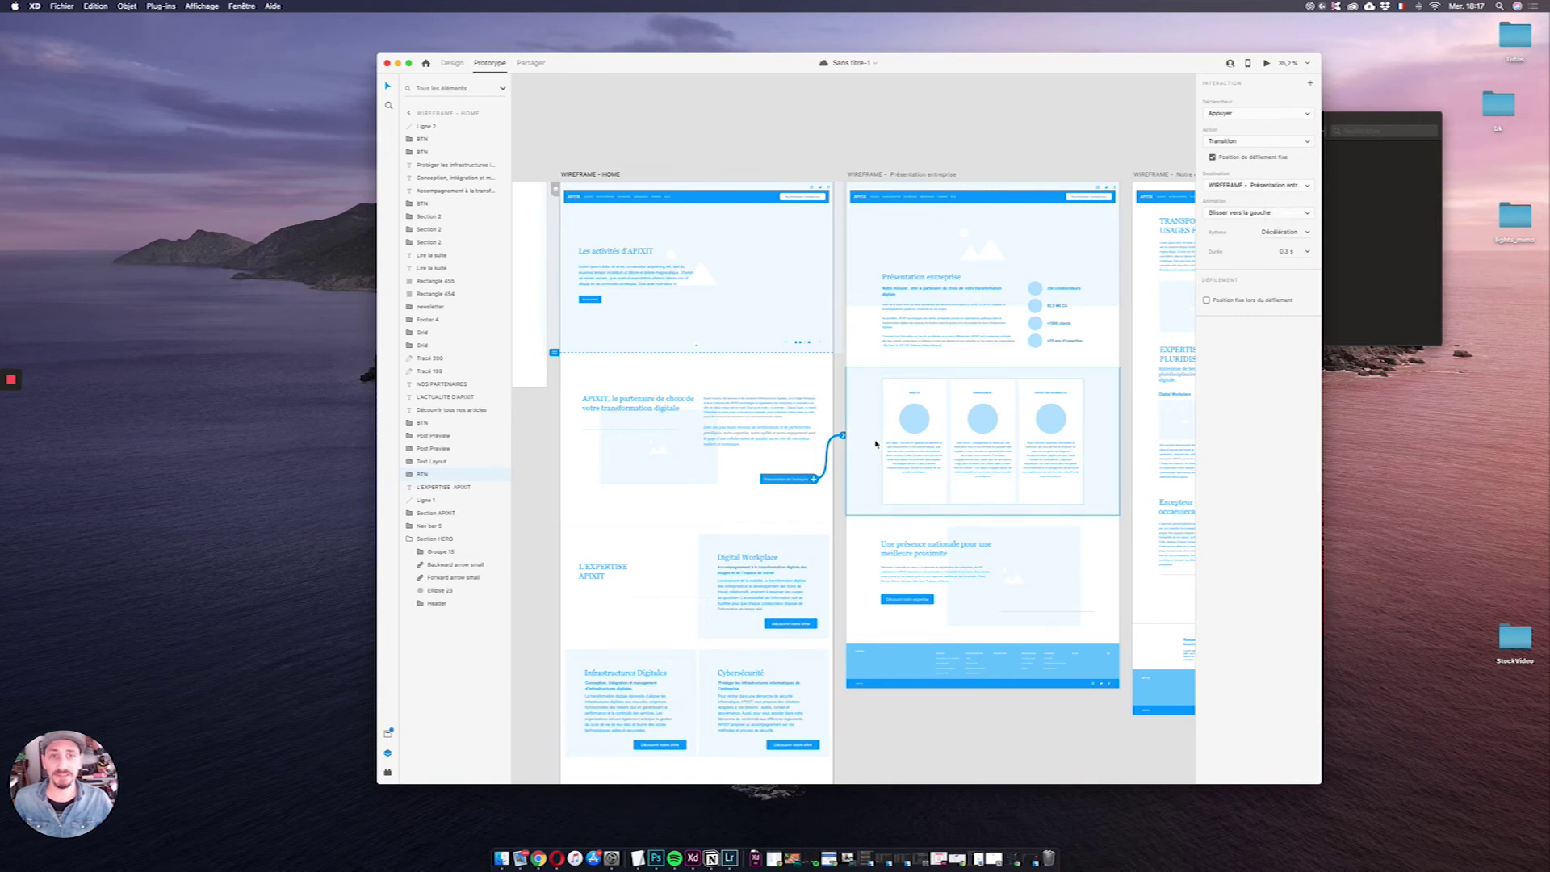
Step: Redirect the button's link to the Notre expertise artboard and back to Présentation entreprise, and save the document
drag(841, 439, 1122, 267)
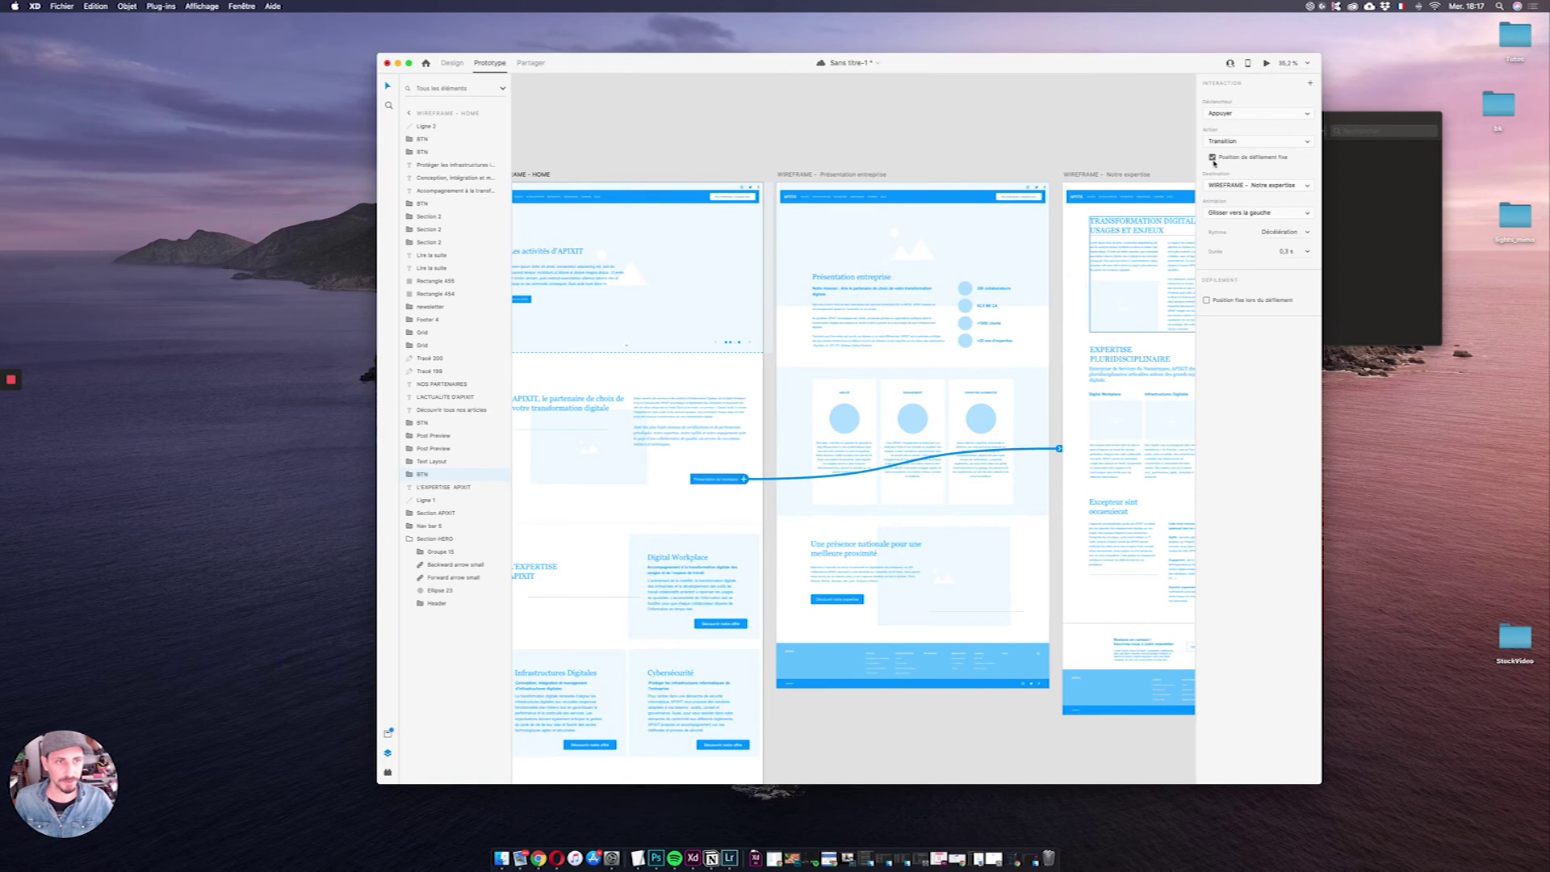
drag(1059, 448, 909, 333)
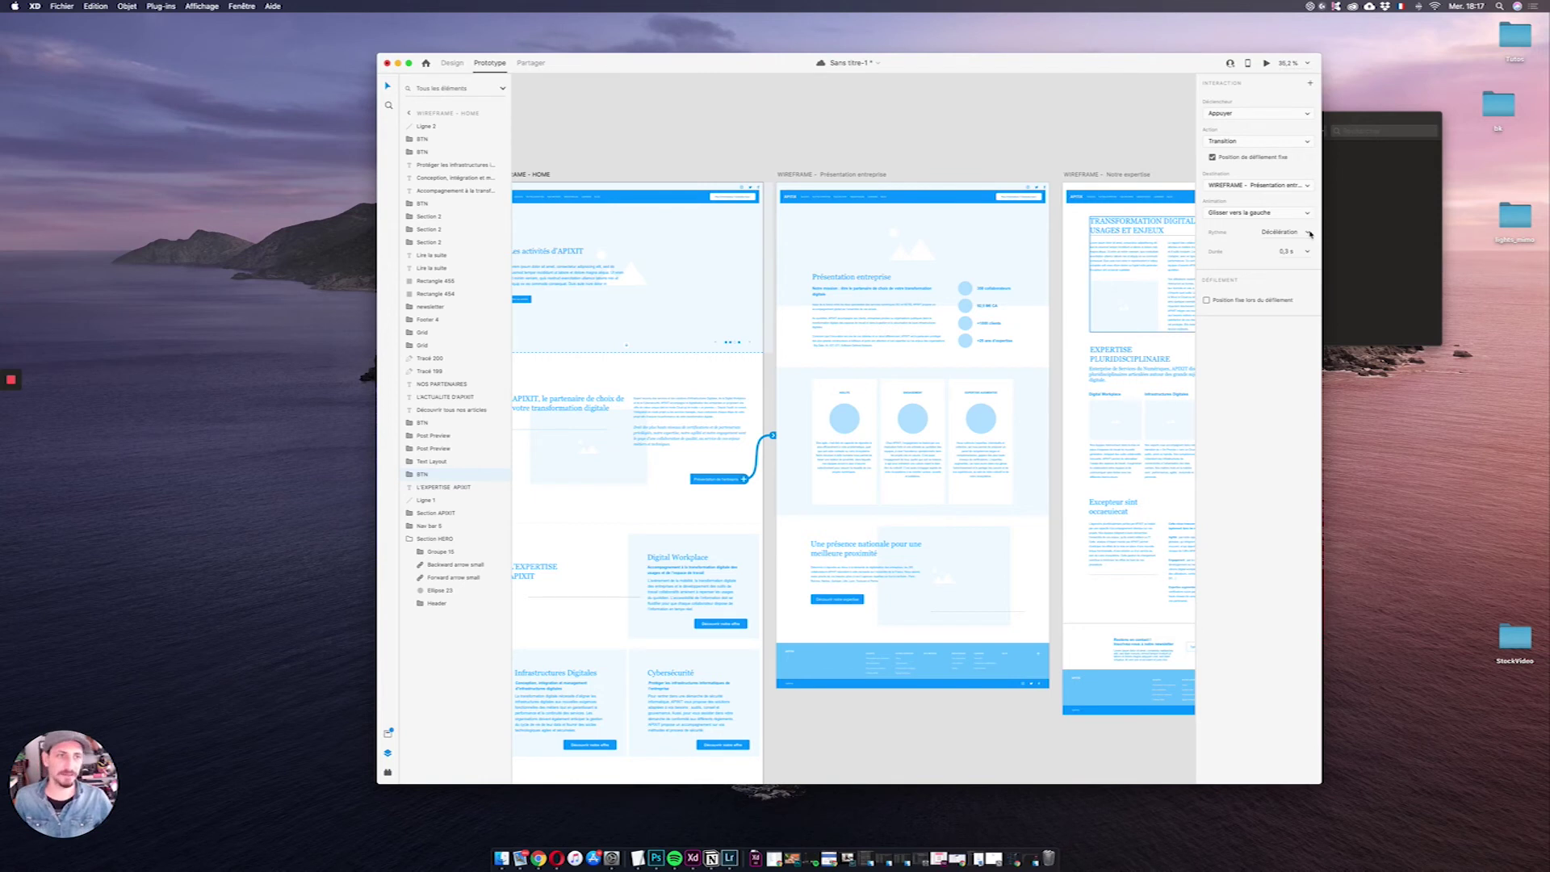
key(super+s)
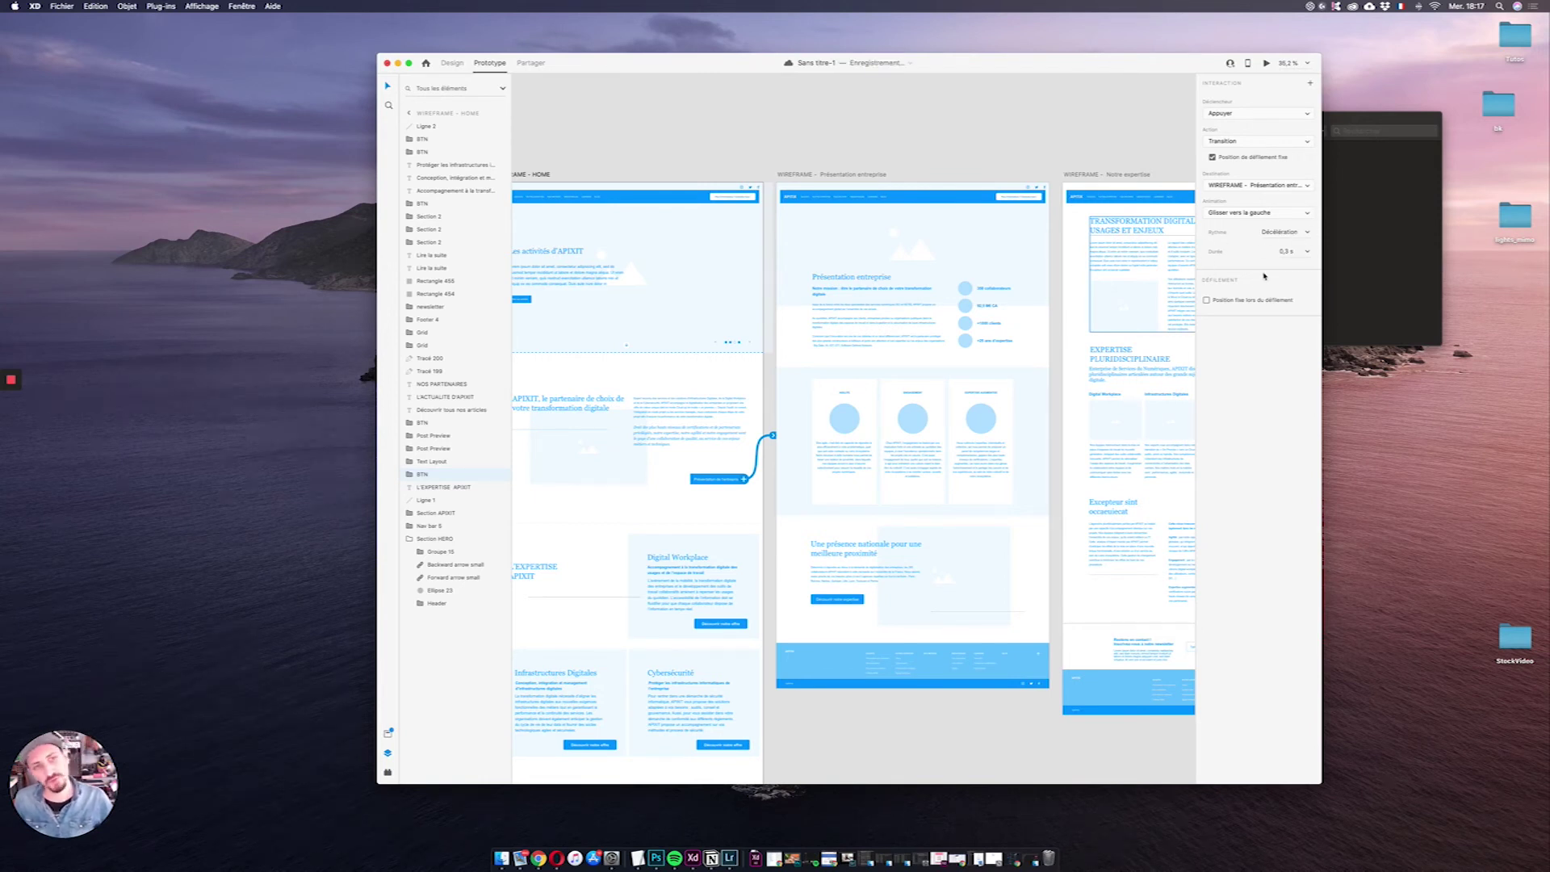
Step: Preview the prototype from the HOME artboard and follow the Présentation de l'entreprise button
scroll(612, 245, left, 3)
click(634, 178)
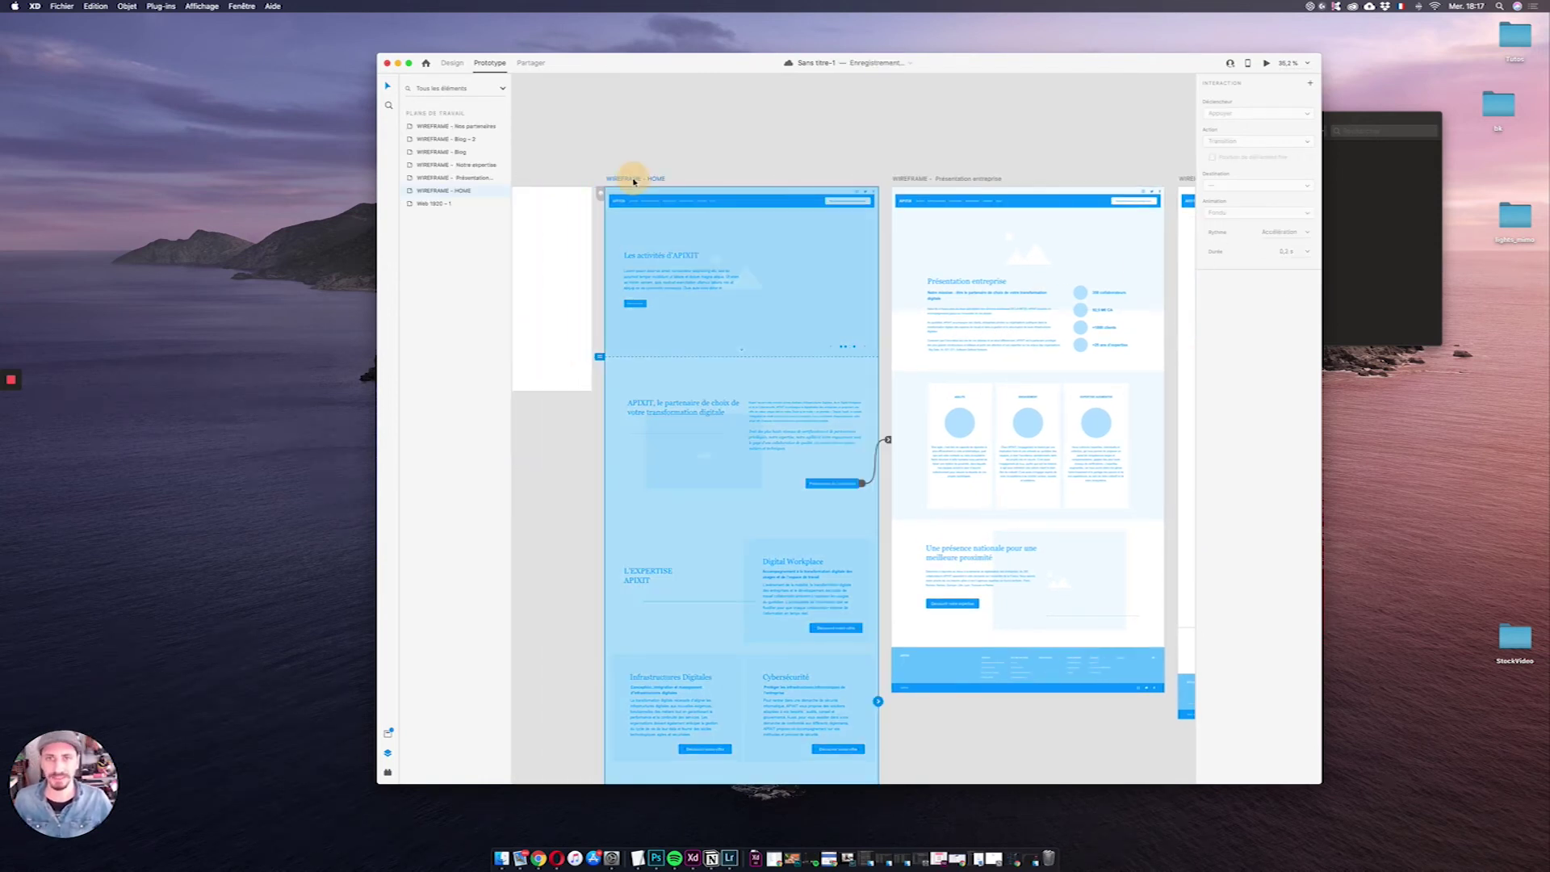
click(1268, 66)
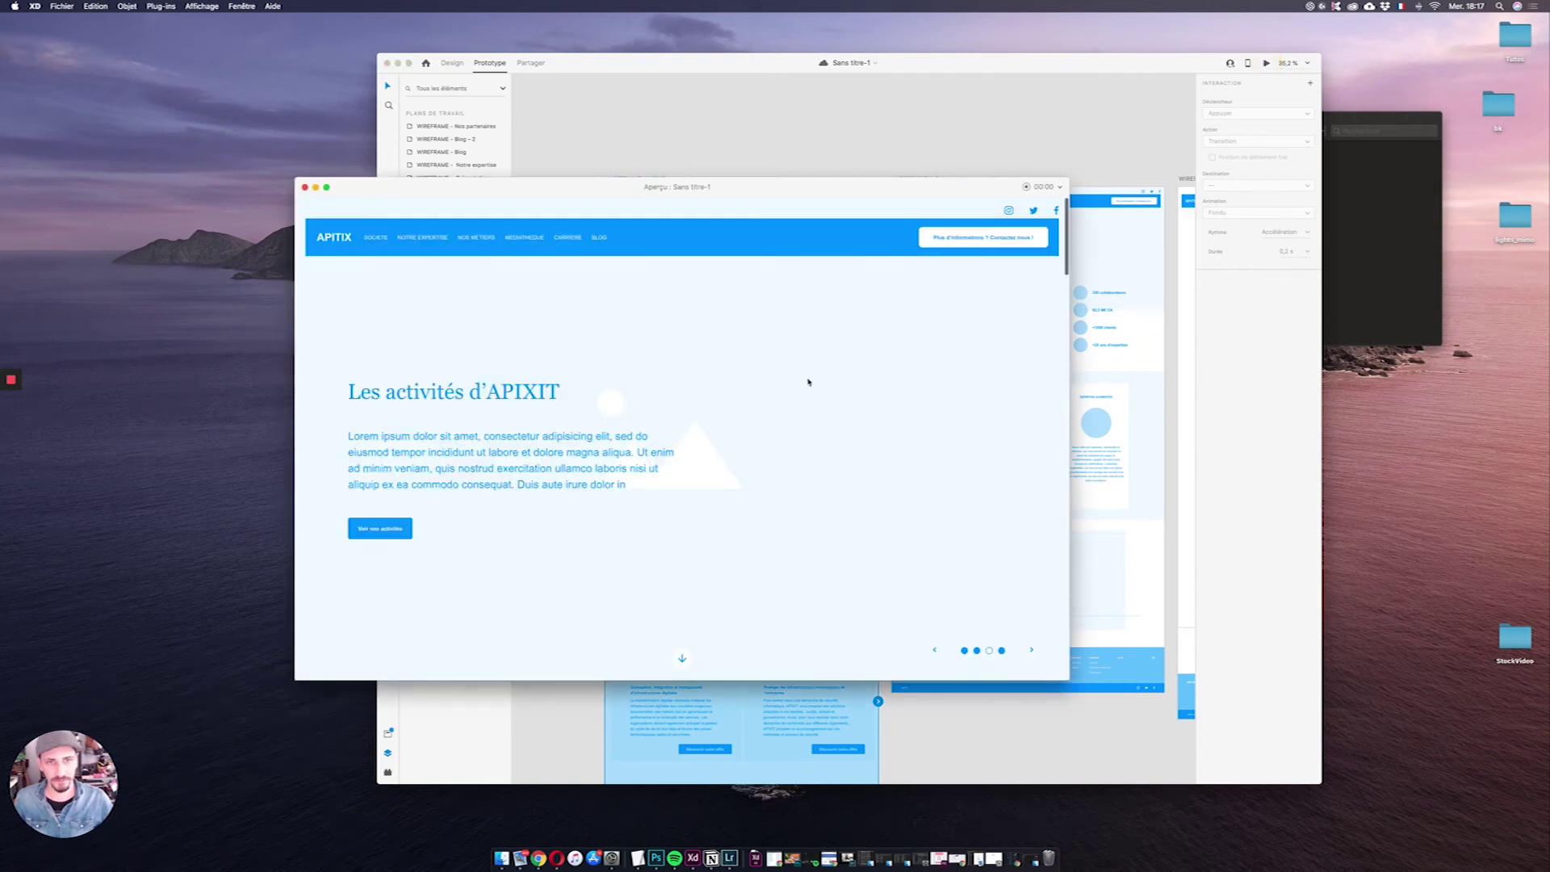
scroll(813, 382, down, 10)
scroll(888, 347, up, 3)
scroll(928, 404, up, 1)
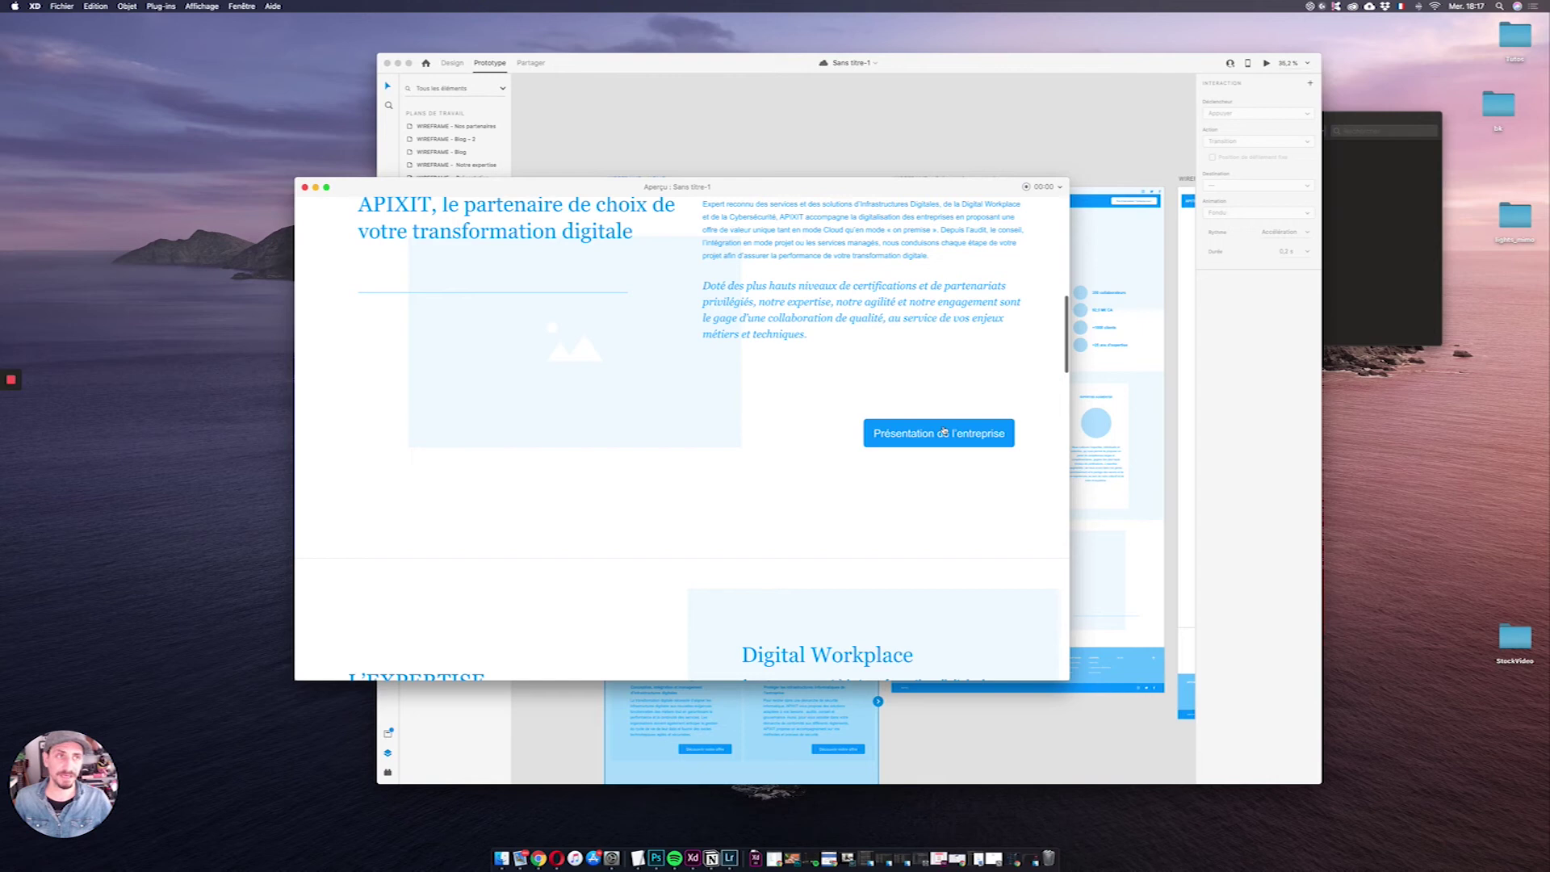
click(943, 432)
Step: Look through the Présentation entreprise page in the preview and close the preview
scroll(944, 429, up, 4)
scroll(944, 429, up, 6)
scroll(944, 430, down, 3)
scroll(944, 429, down, 3)
scroll(943, 426, up, 5)
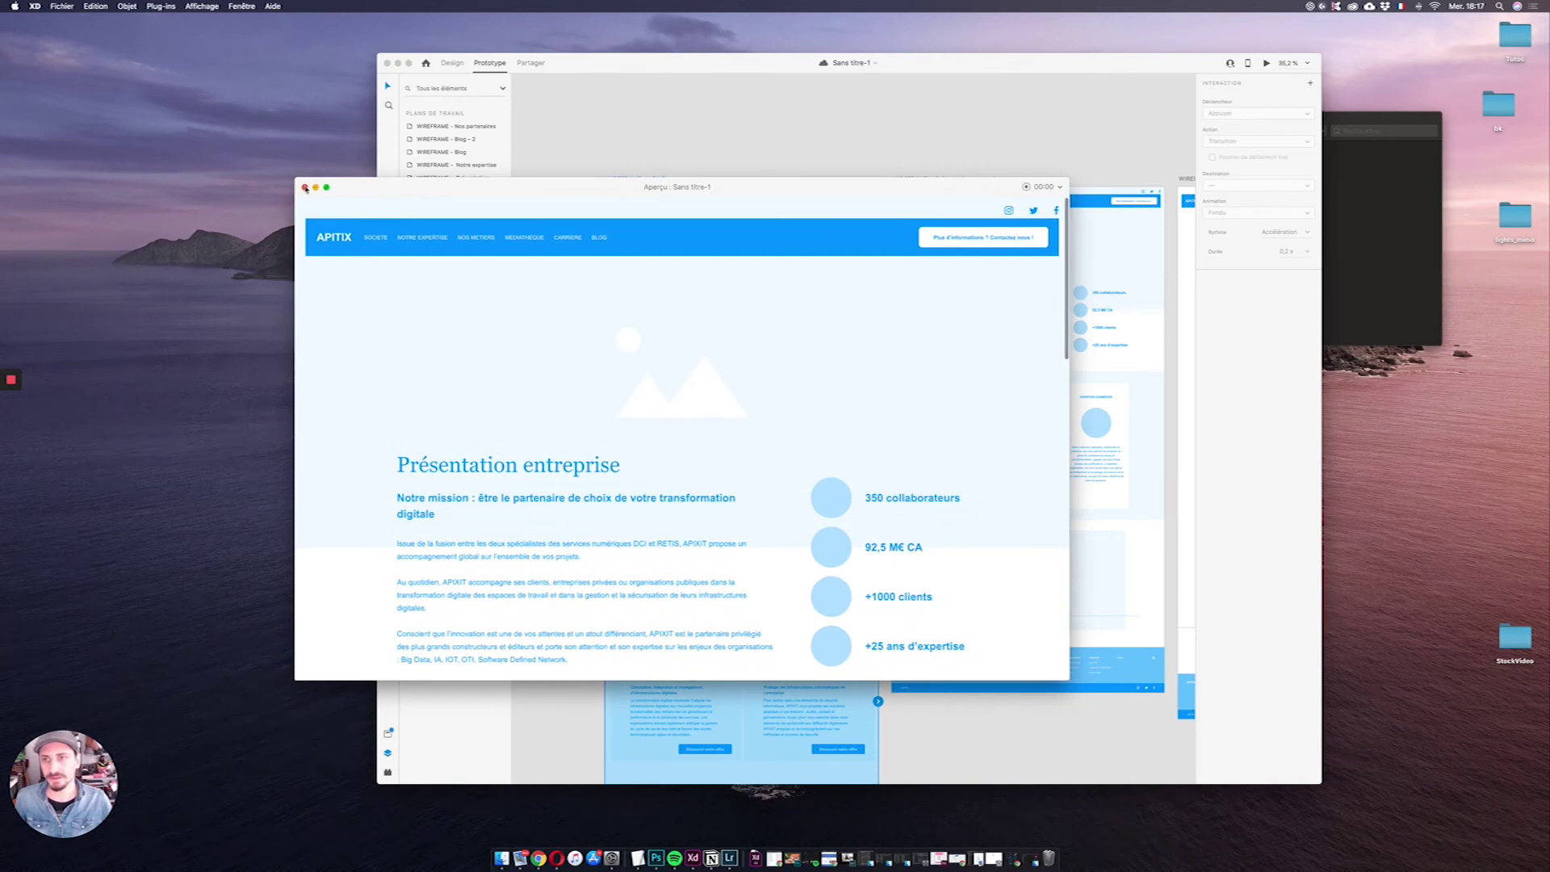
click(305, 187)
Step: Reattach the Présentation de l'entreprise button's link to the WIREFRAME - Présentation entreprise artboard
click(832, 483)
drag(863, 483, 913, 234)
drag(886, 423, 928, 250)
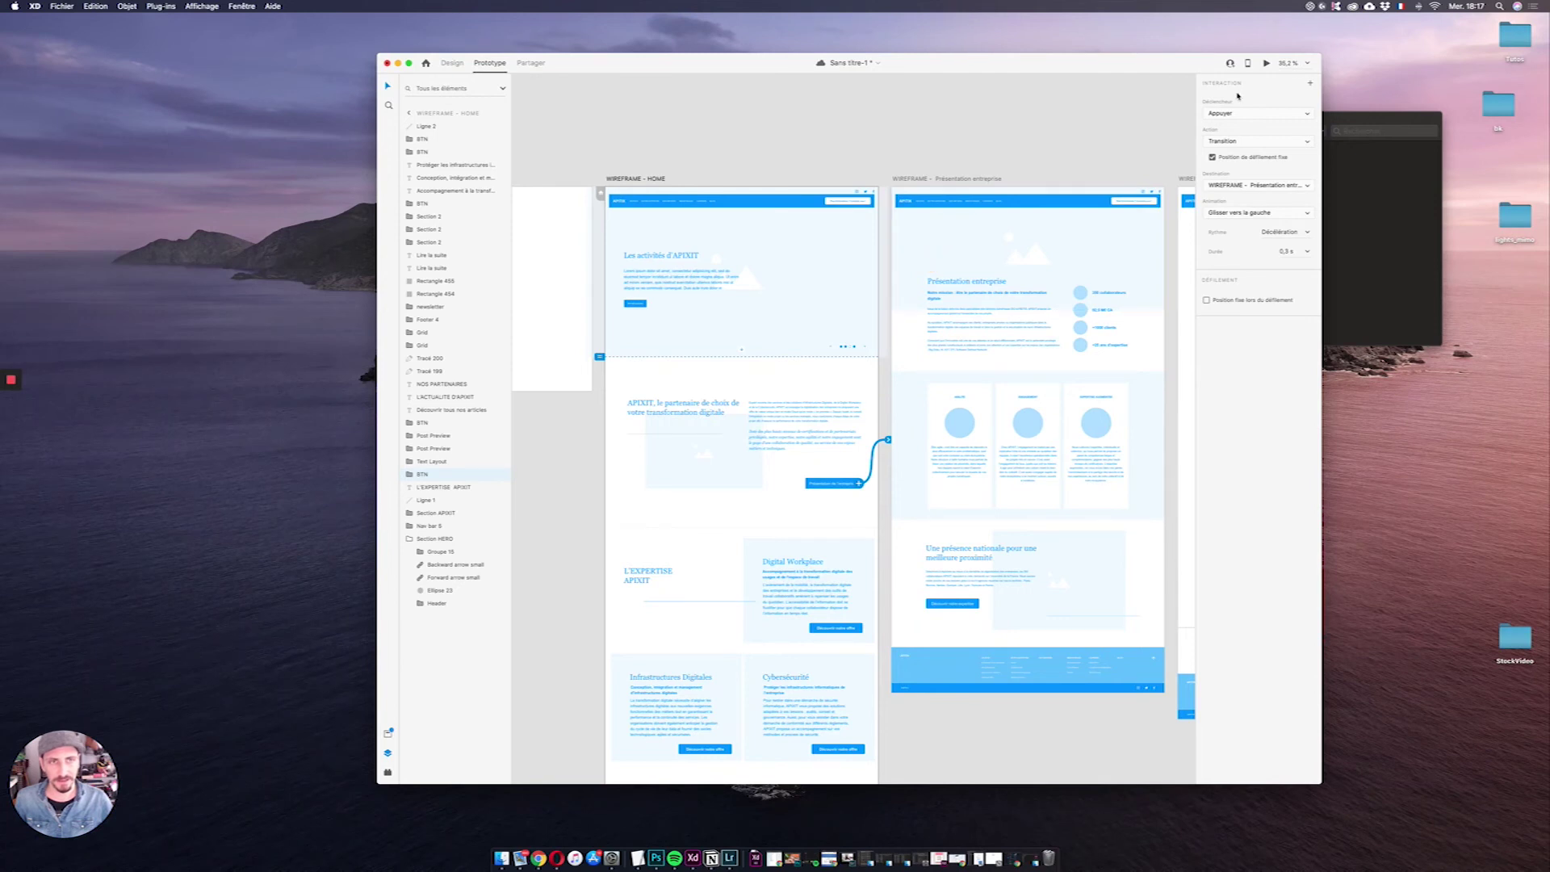
Step: Test the relinked Présentation de l'entreprise button in the preview, inspect the destination page, and close the preview
click(1265, 63)
scroll(886, 447, down, 8)
click(946, 378)
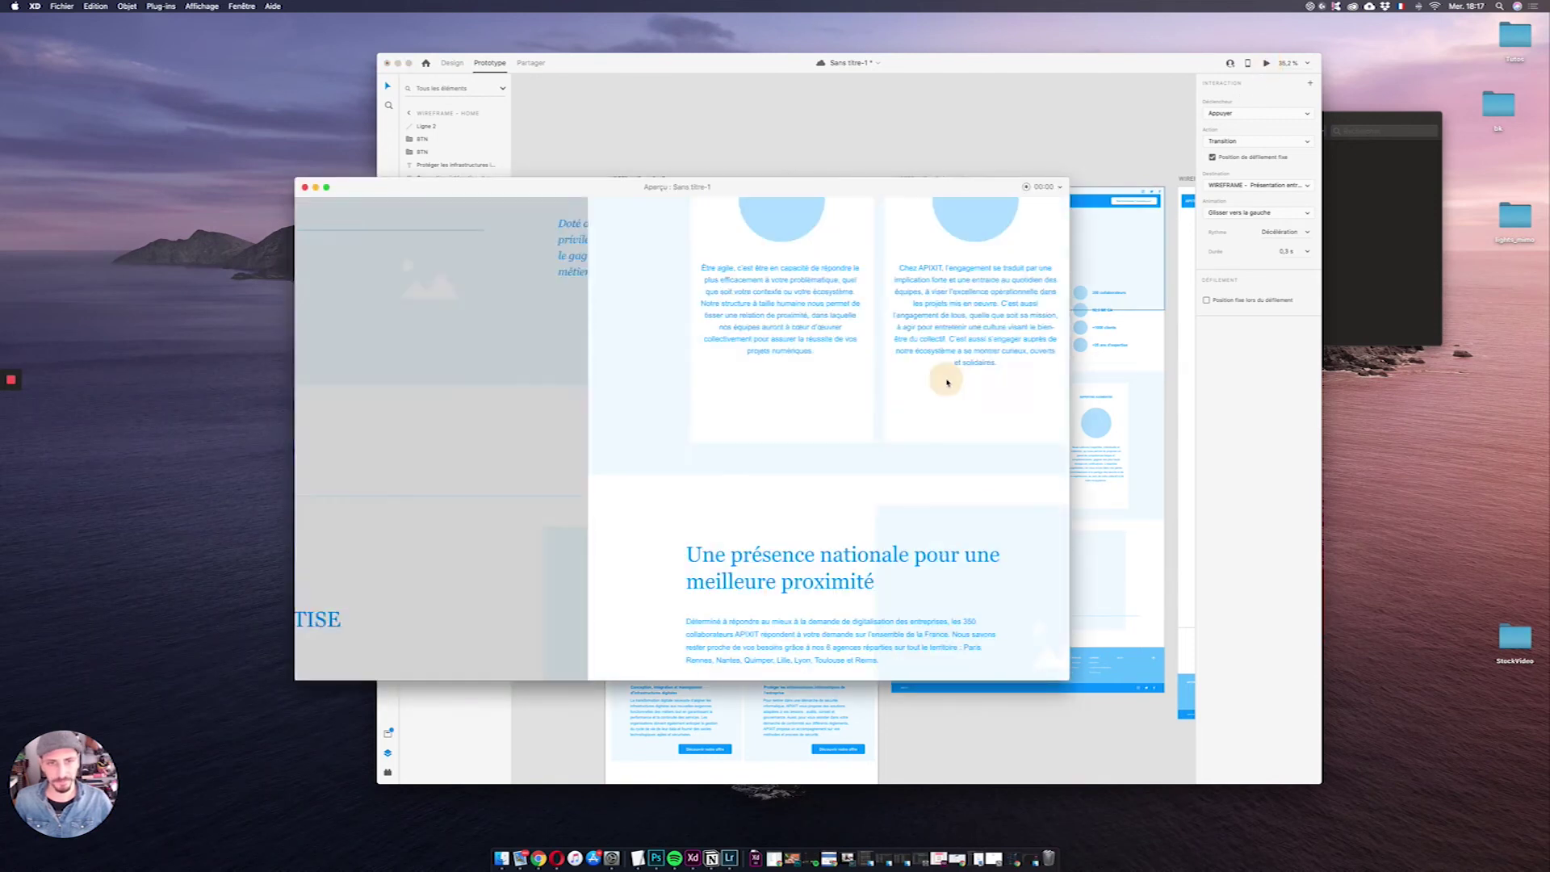
scroll(1009, 380, up, 10)
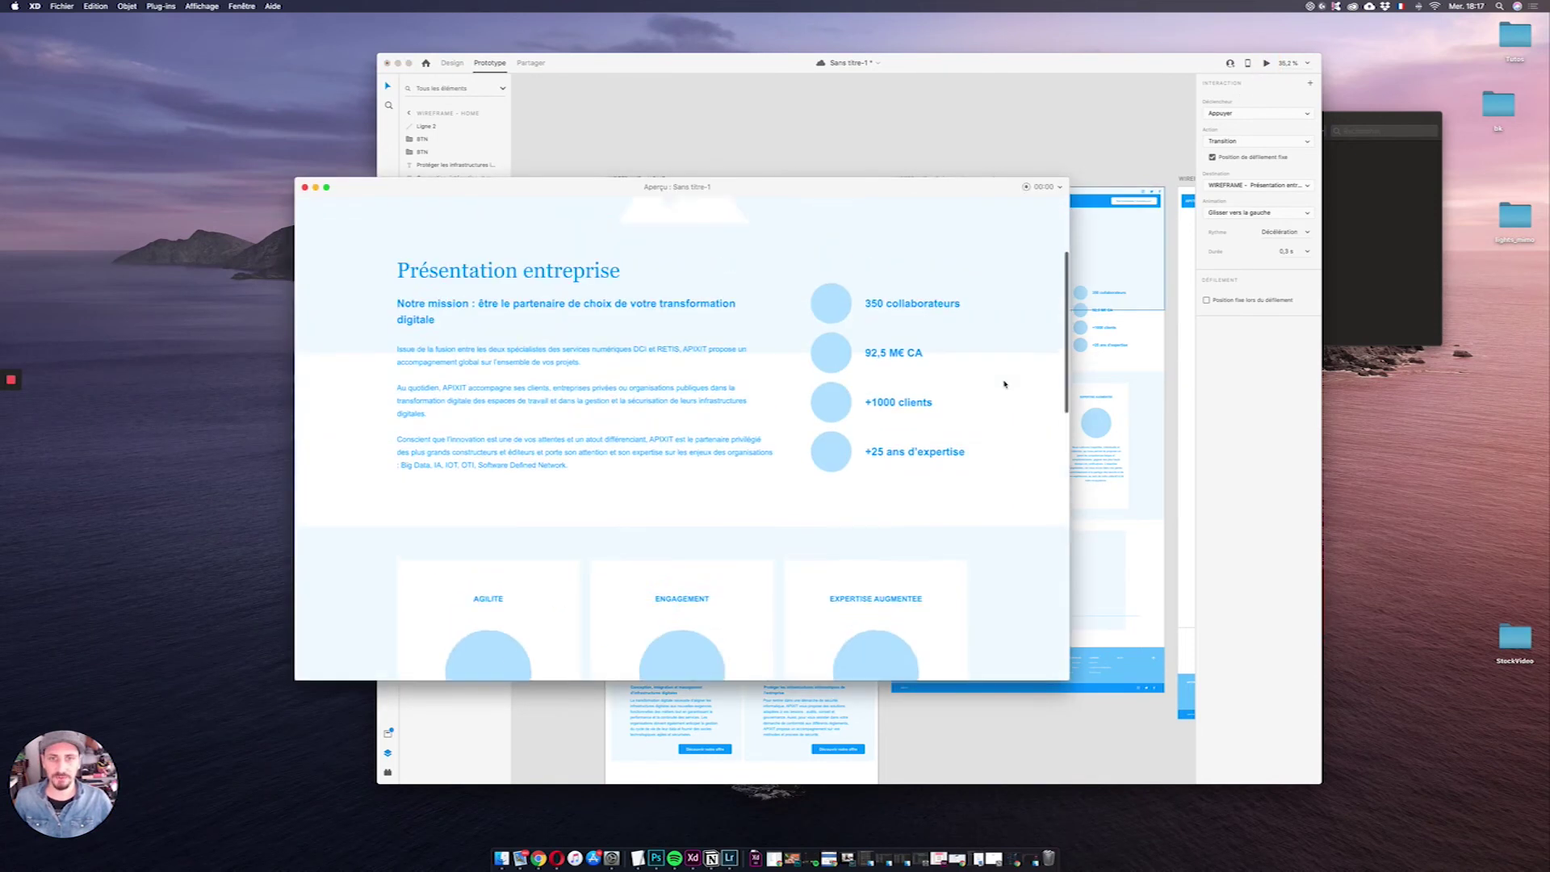
click(304, 186)
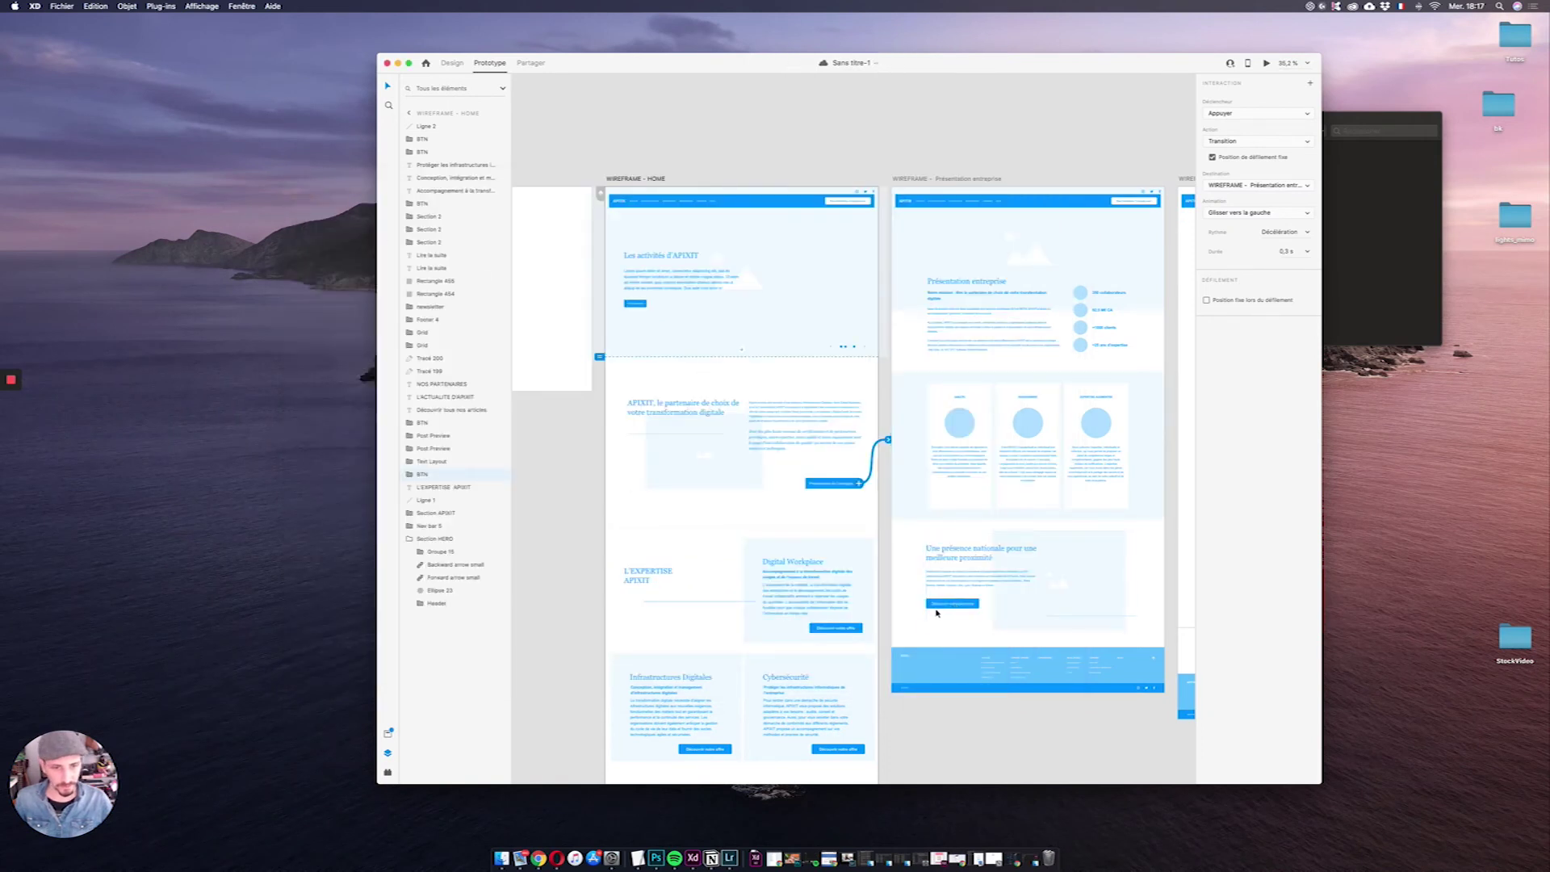
click(854, 628)
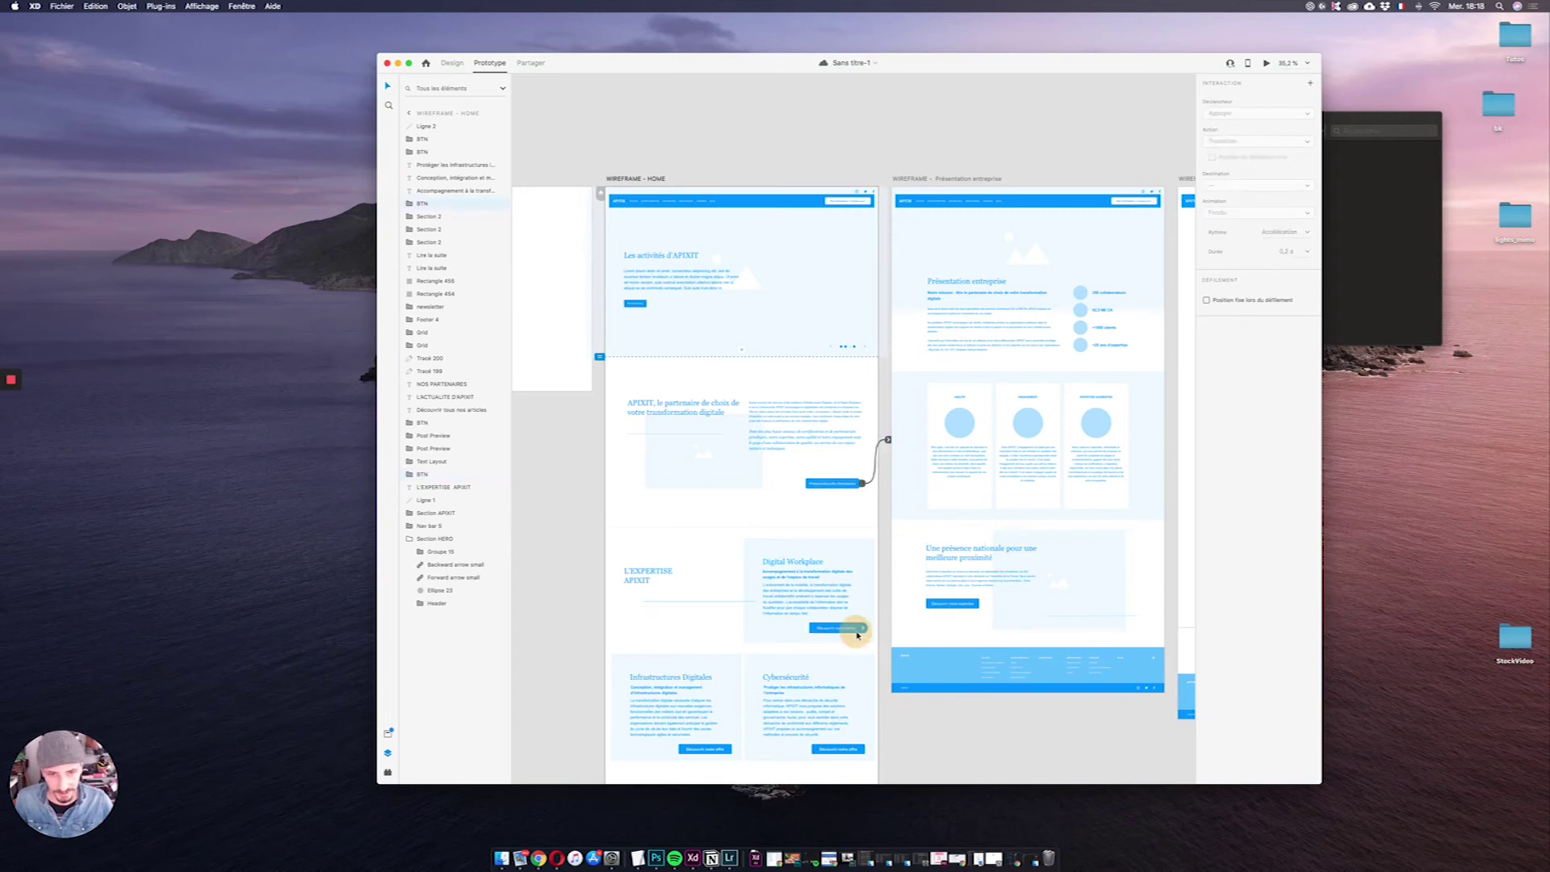
scroll(1094, 596, right, 5)
scroll(755, 540, right, 5)
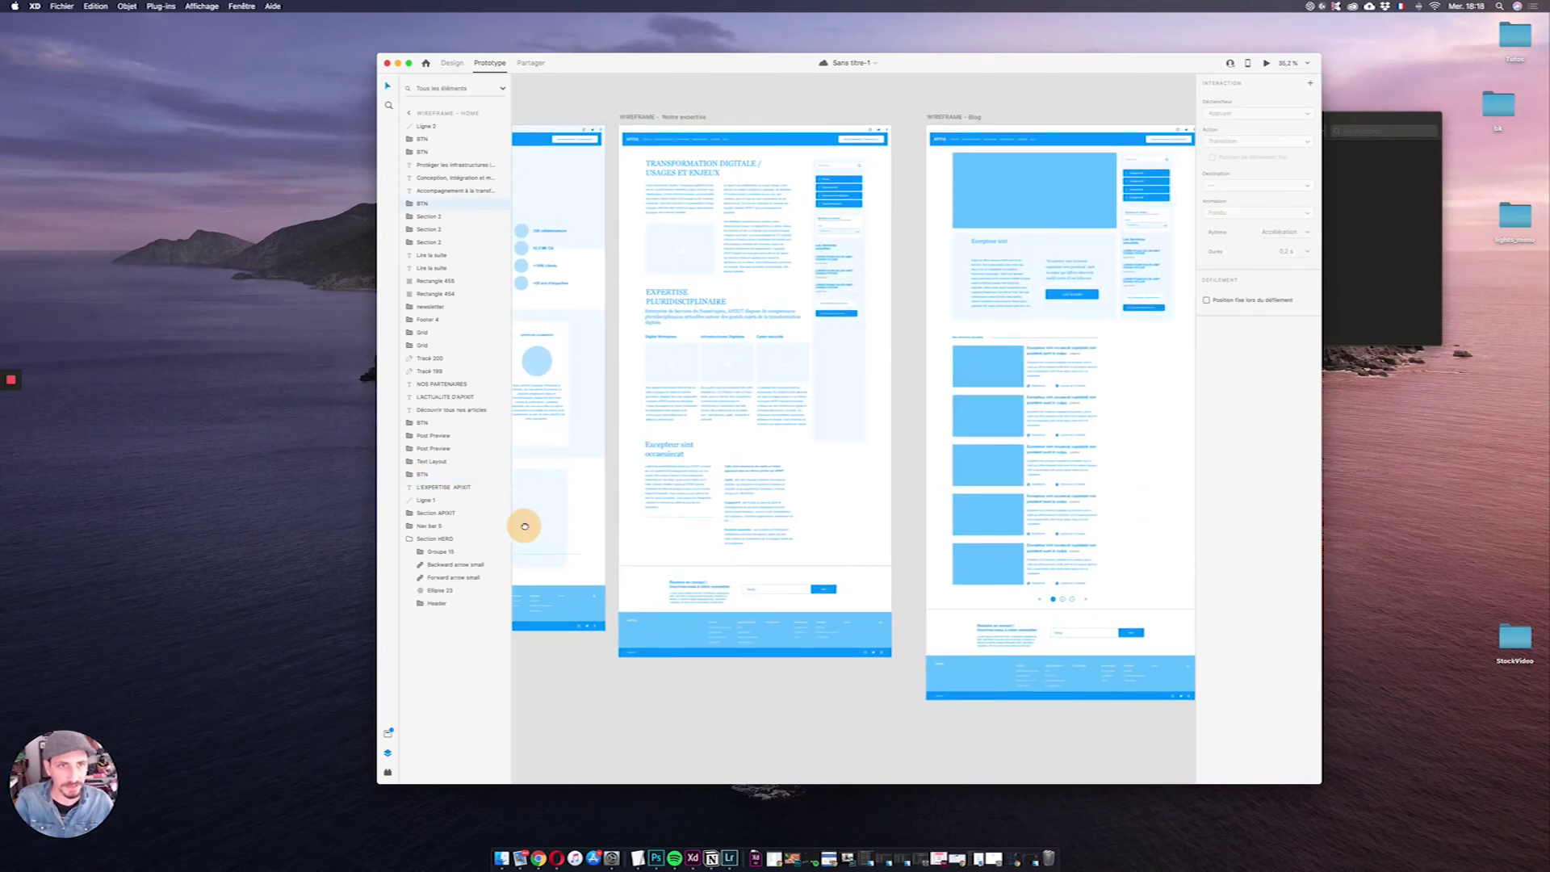
scroll(755, 540, left, 5)
scroll(791, 323, left, 5)
scroll(791, 323, up, 2)
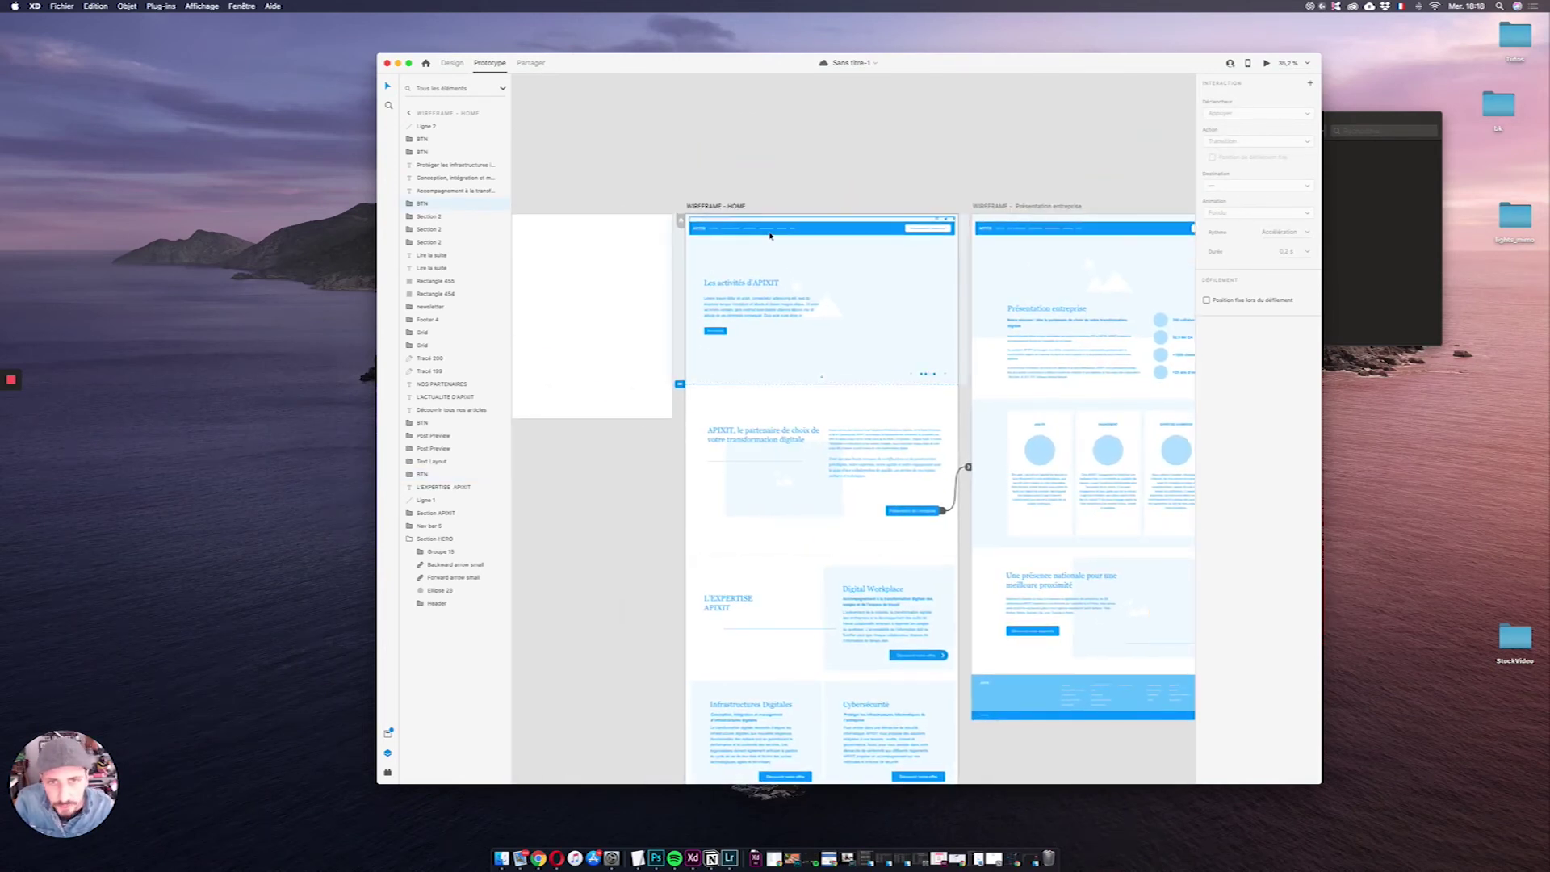
Step: Link the BLOG item in the HOME artboard's navigation bar to the WIREFRAME - Blog artboard
scroll(800, 232, up, 3)
double_click(801, 232)
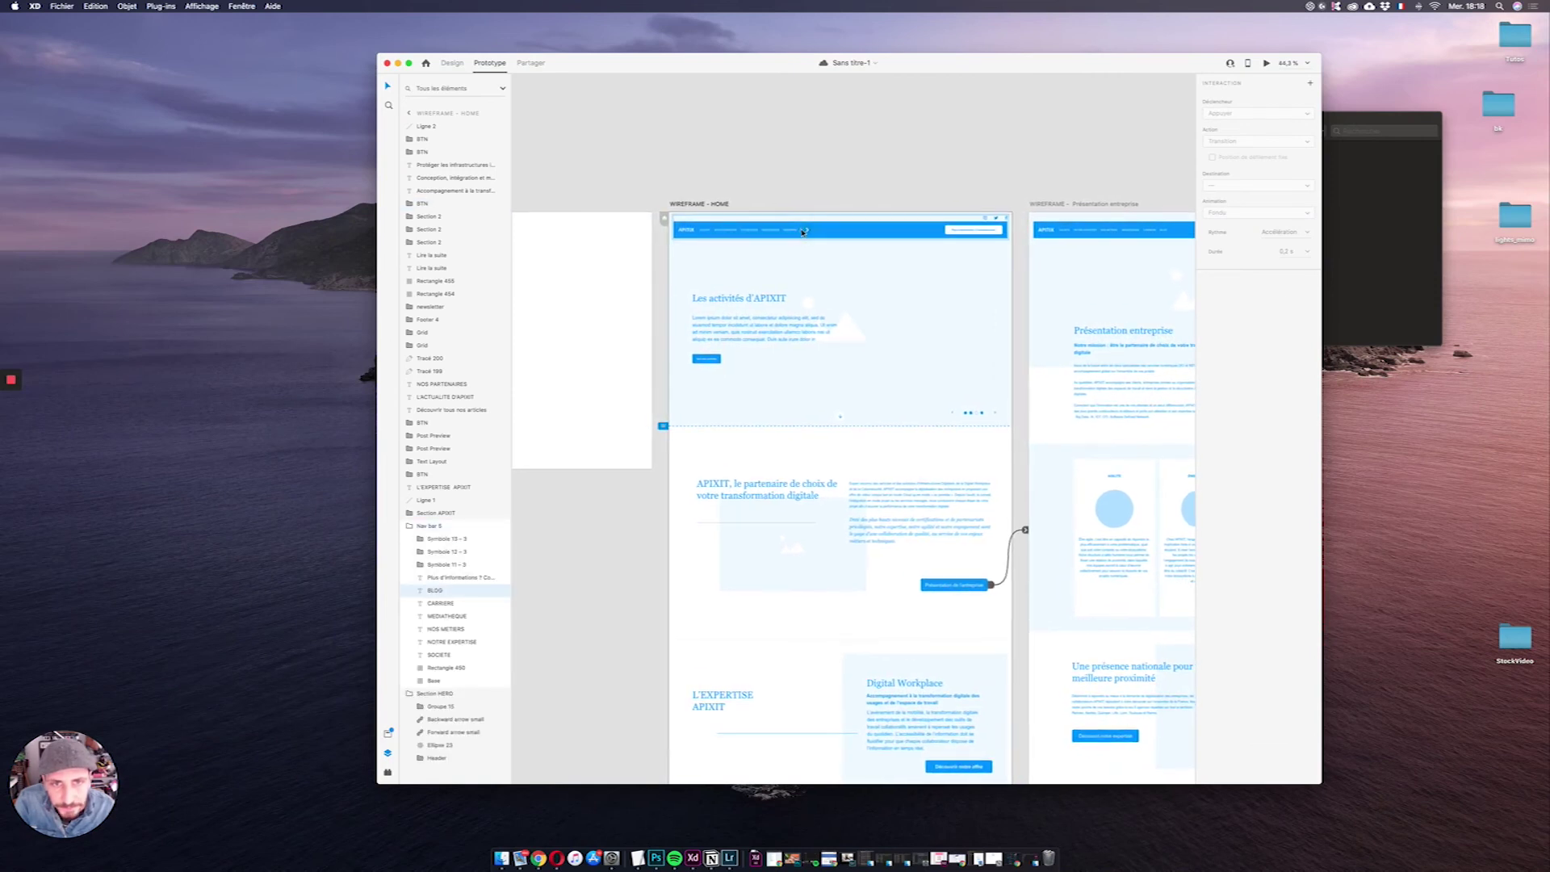
drag(808, 232, 1009, 331)
Step: Link the NOTRE EXPERTISE item in the HOME navigation bar to the WIREFRAME - Notre expertise artboard
scroll(588, 301, left, 10)
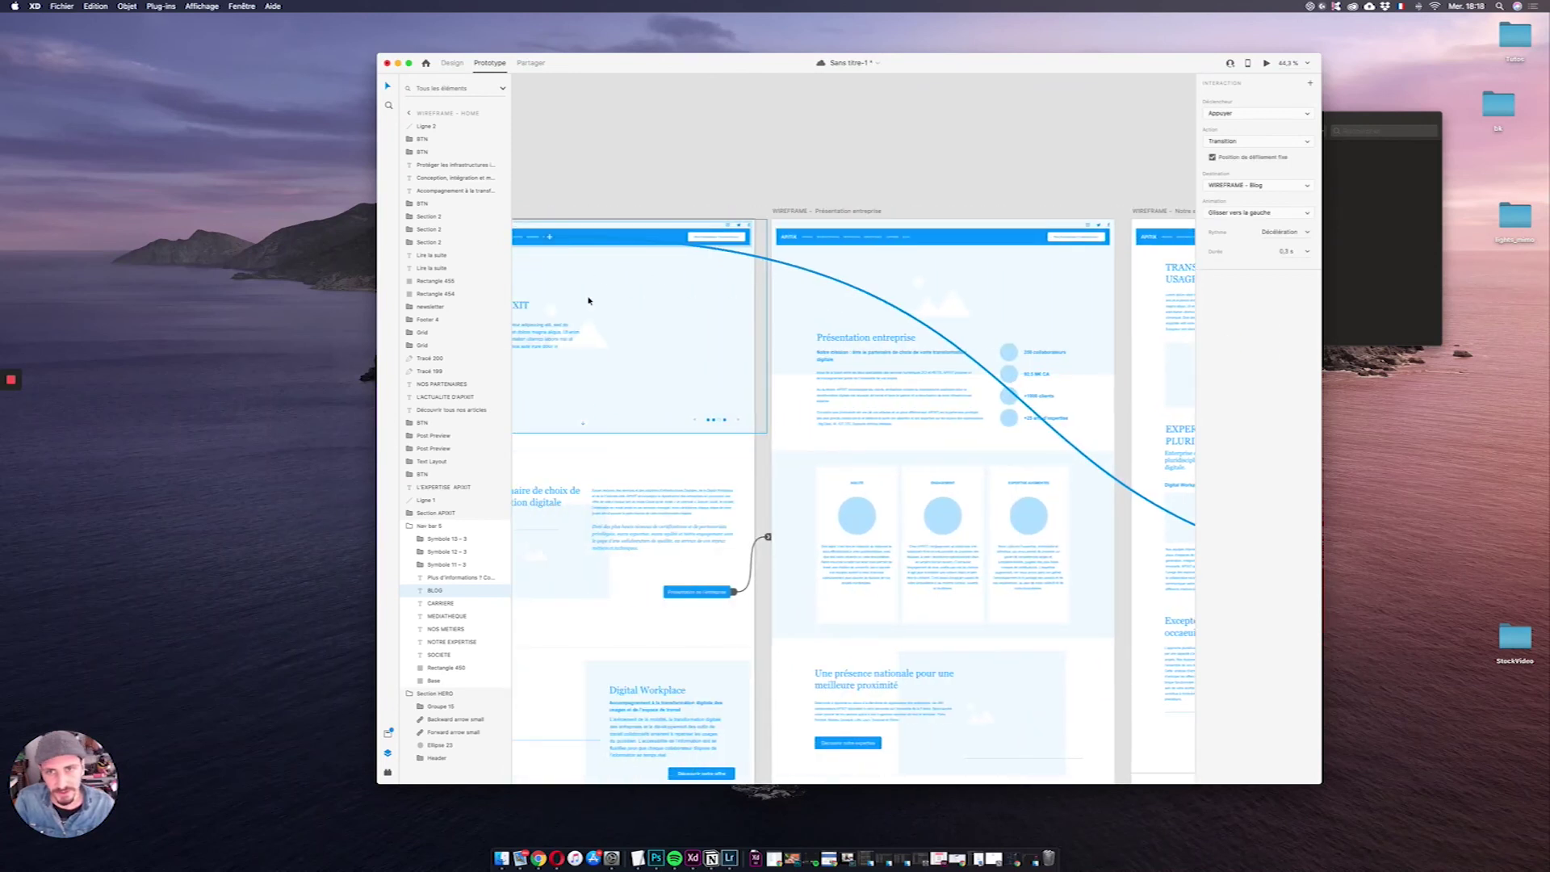
click(607, 244)
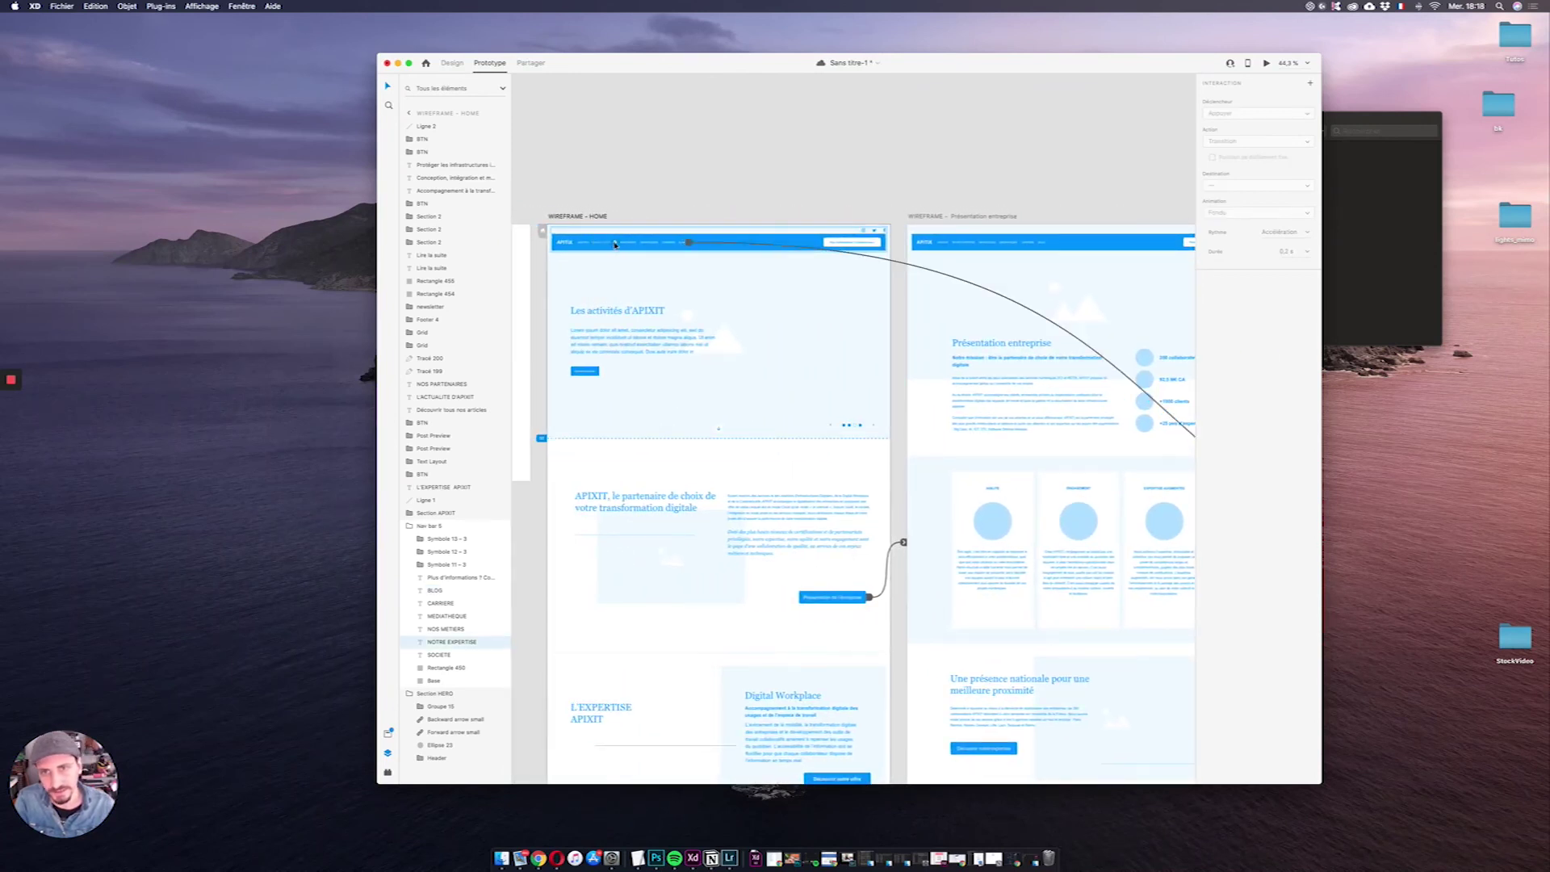
drag(688, 242, 1009, 331)
scroll(1055, 378, right, 5)
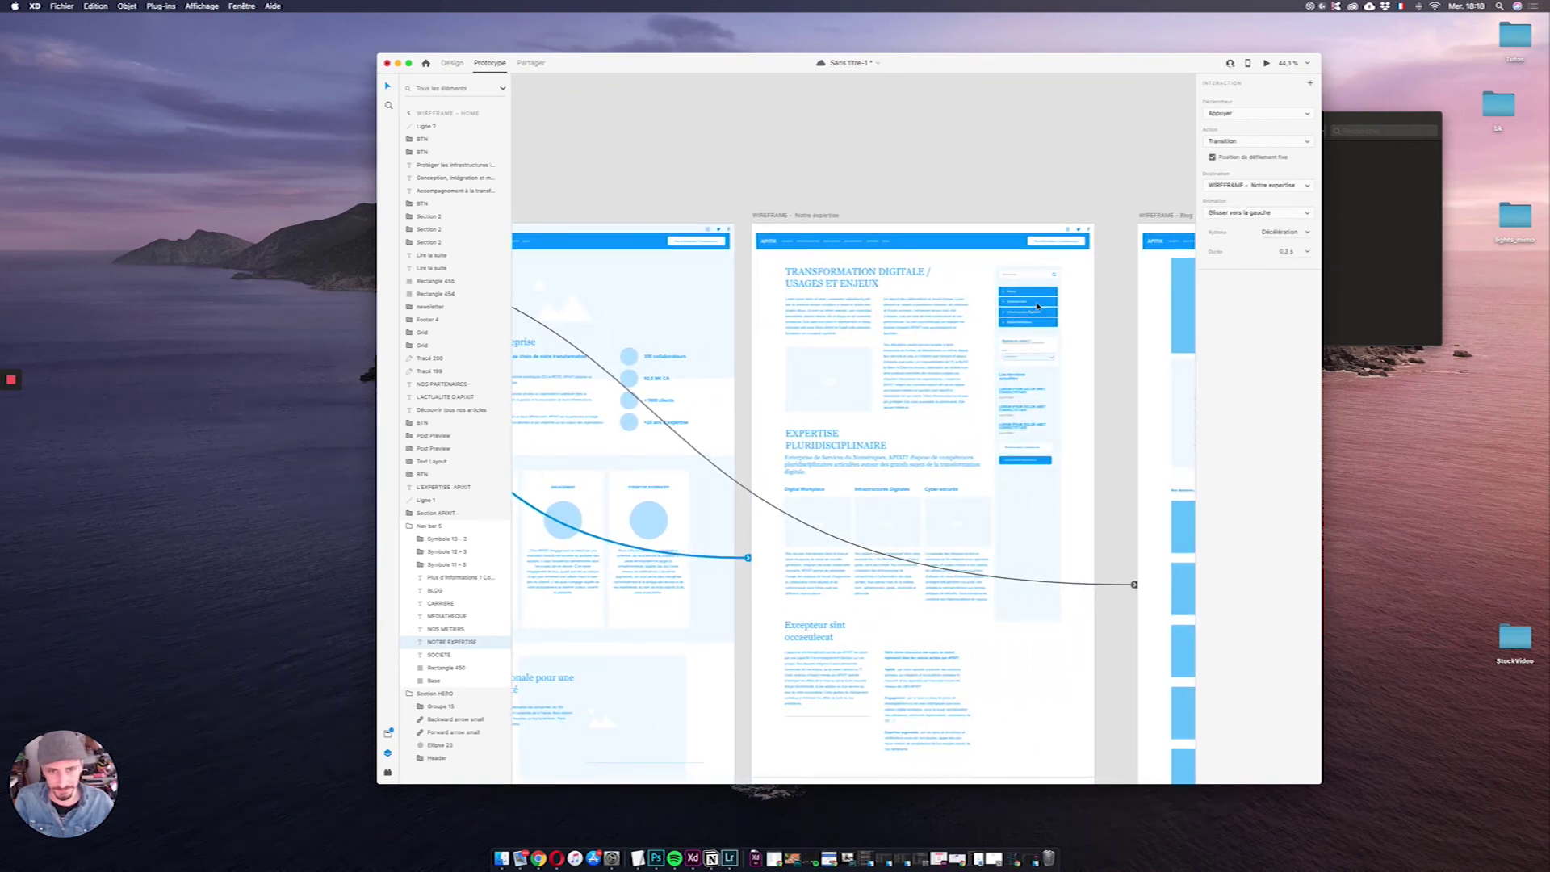
Step: Link the featured article's Lire la suite button on the Blog artboard to the WIREFRAME - Blog – 2 artboard
scroll(1038, 305, right, 10)
scroll(1038, 305, down, 2)
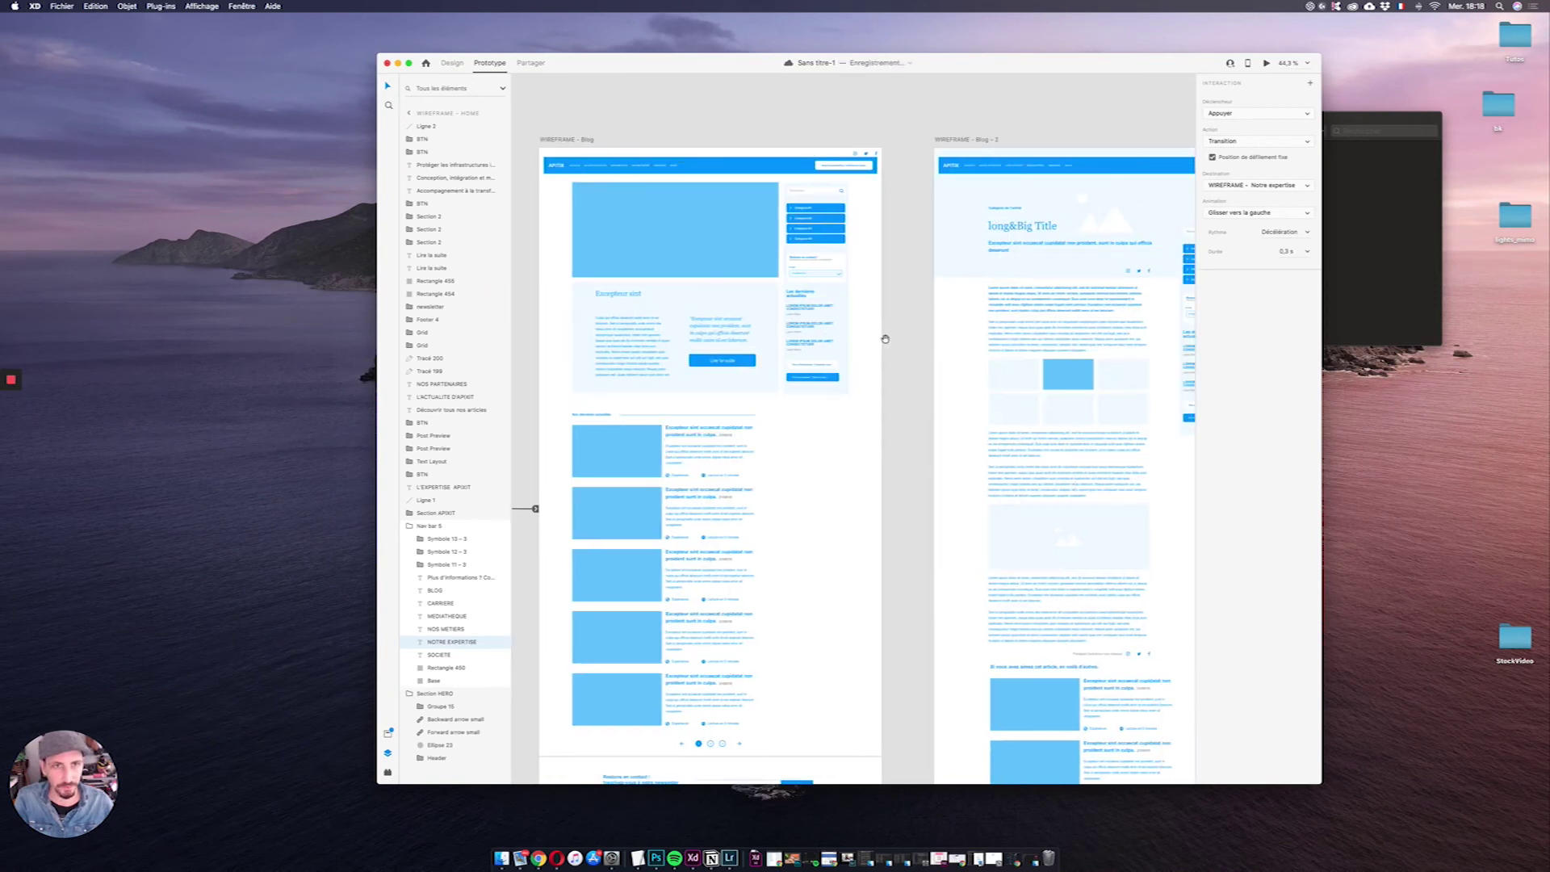
click(749, 361)
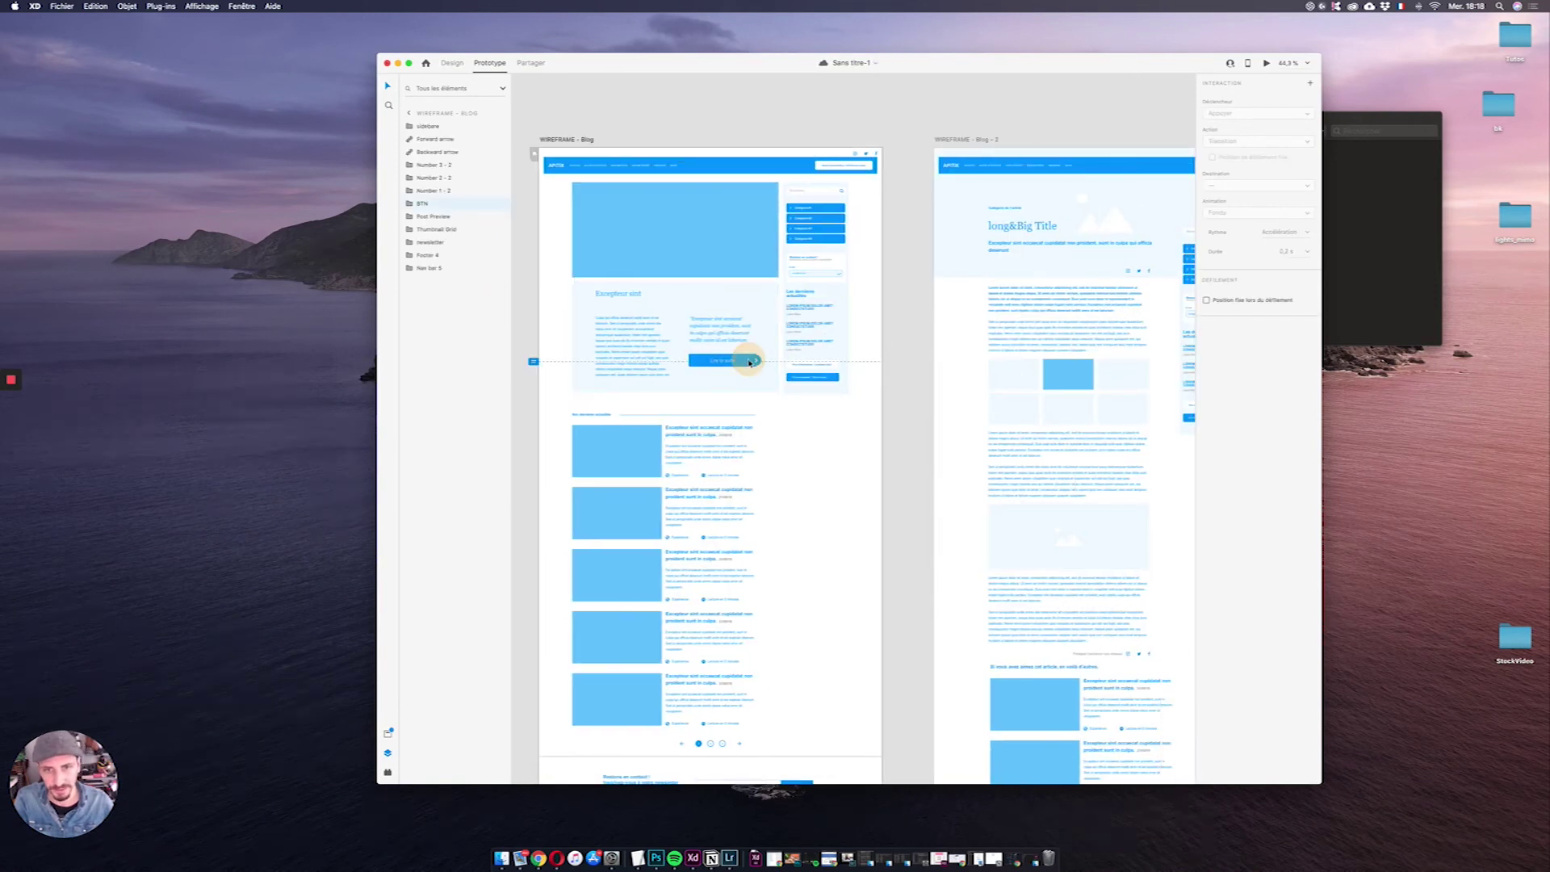
drag(756, 360, 1122, 363)
Step: Preview the prototype from HOME, follow the BLOG item and the Blog page's Lire la suite button, and close the preview
scroll(1127, 359, left, 15)
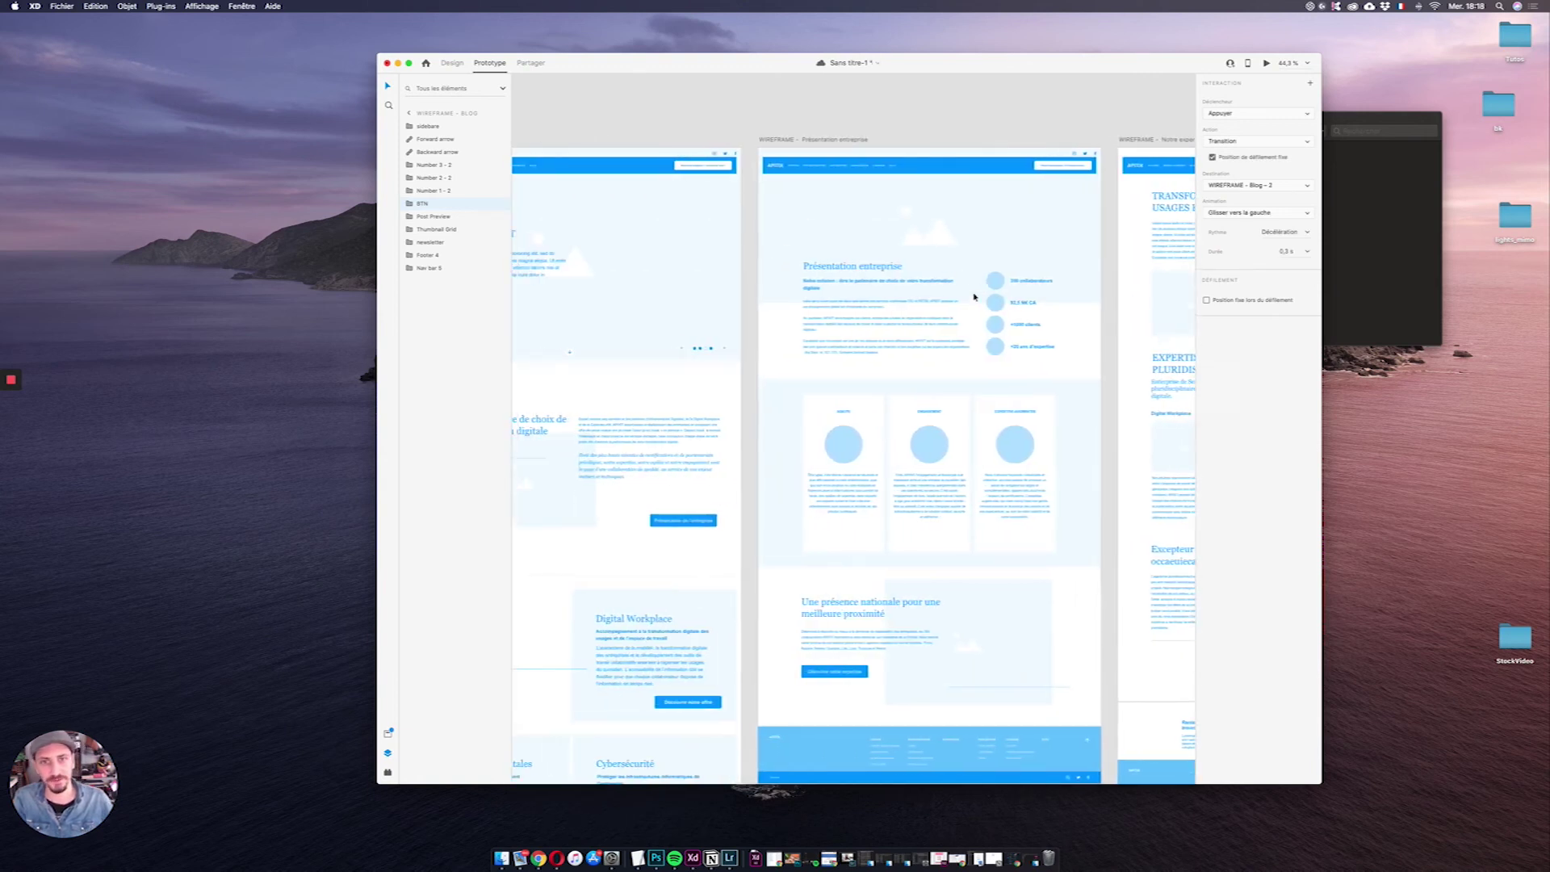
click(986, 165)
click(1266, 63)
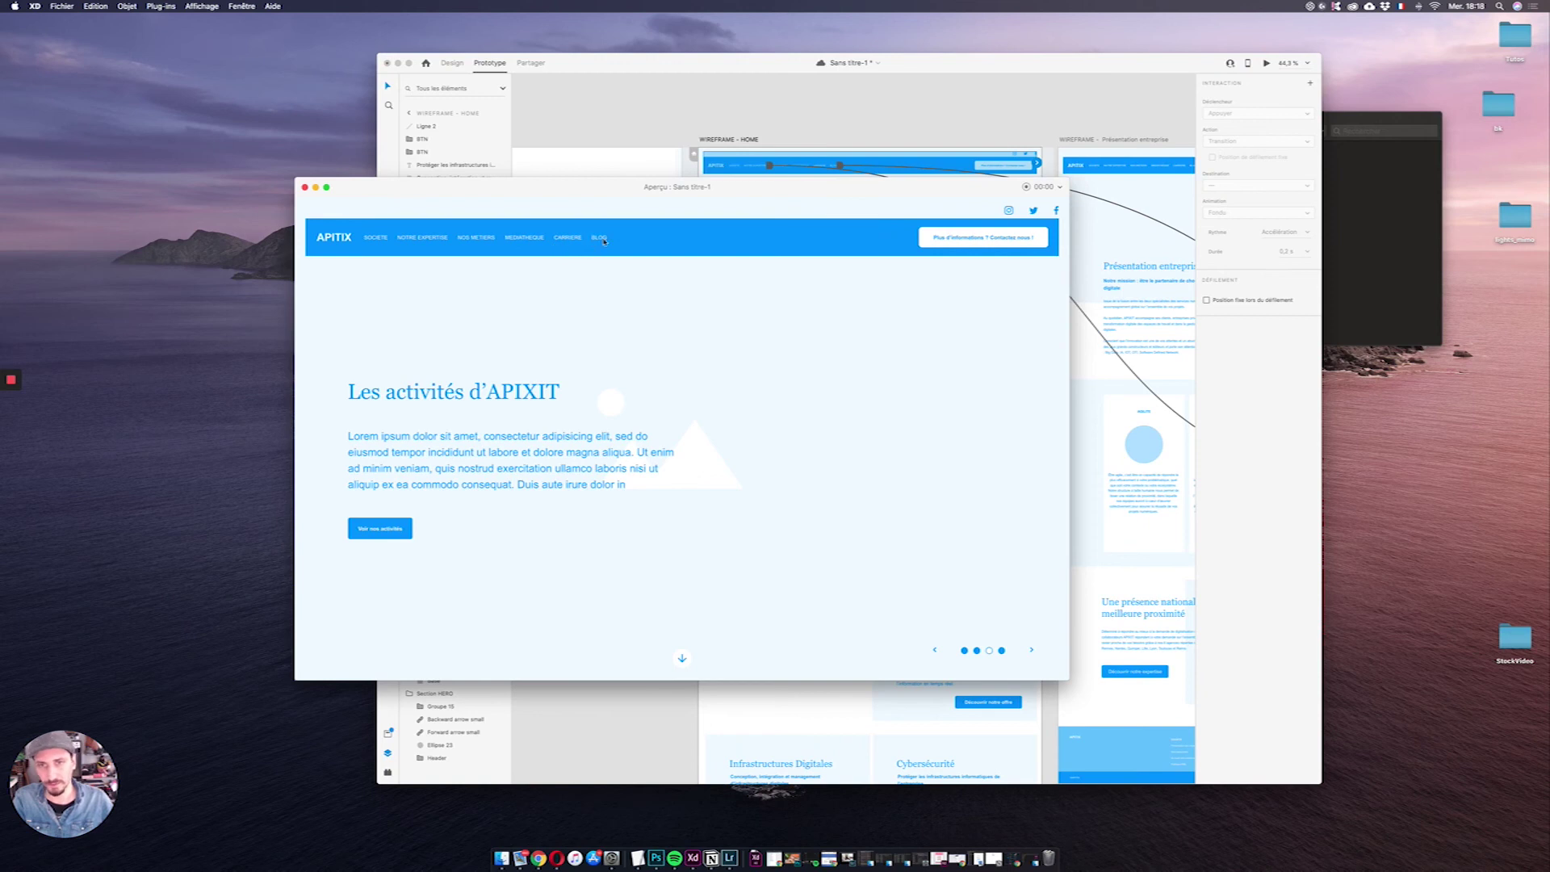
click(599, 238)
scroll(759, 368, down, 5)
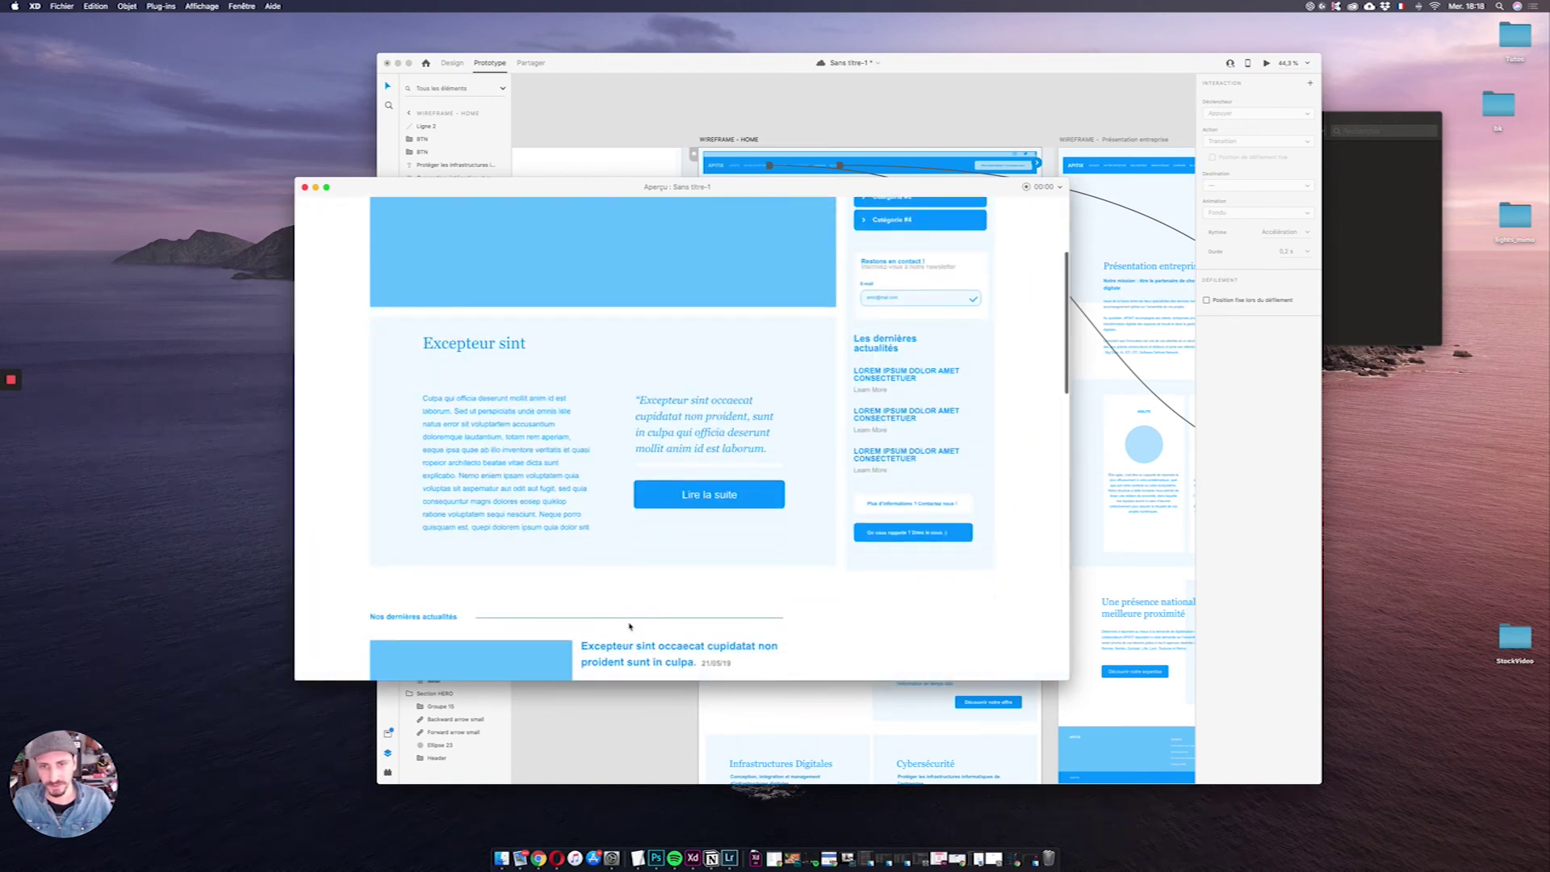
scroll(759, 368, down, 5)
scroll(727, 477, up, 4)
click(725, 450)
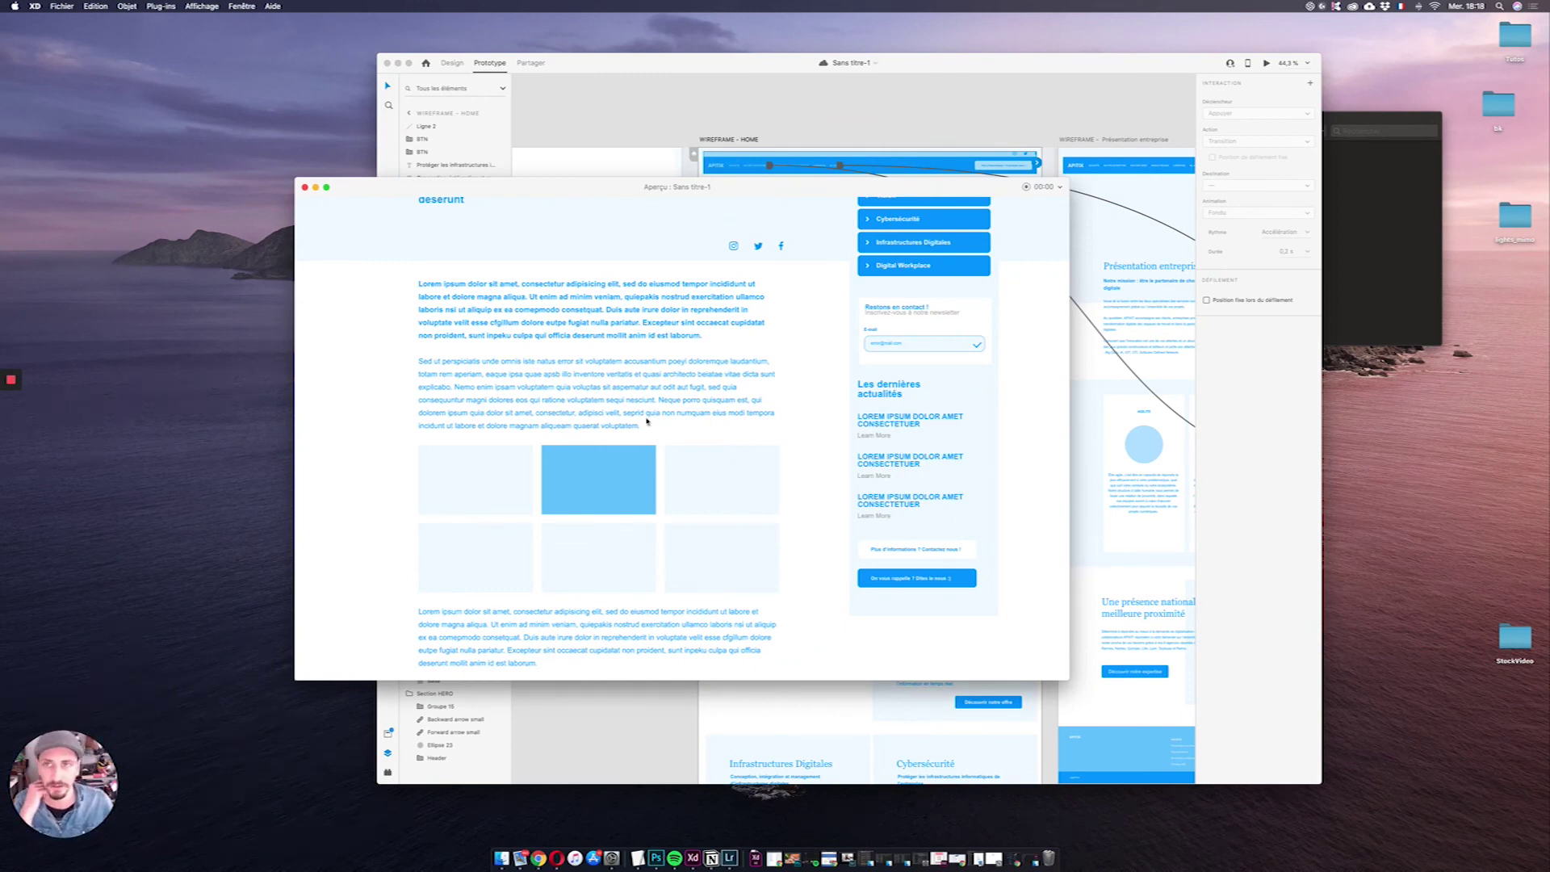
click(304, 189)
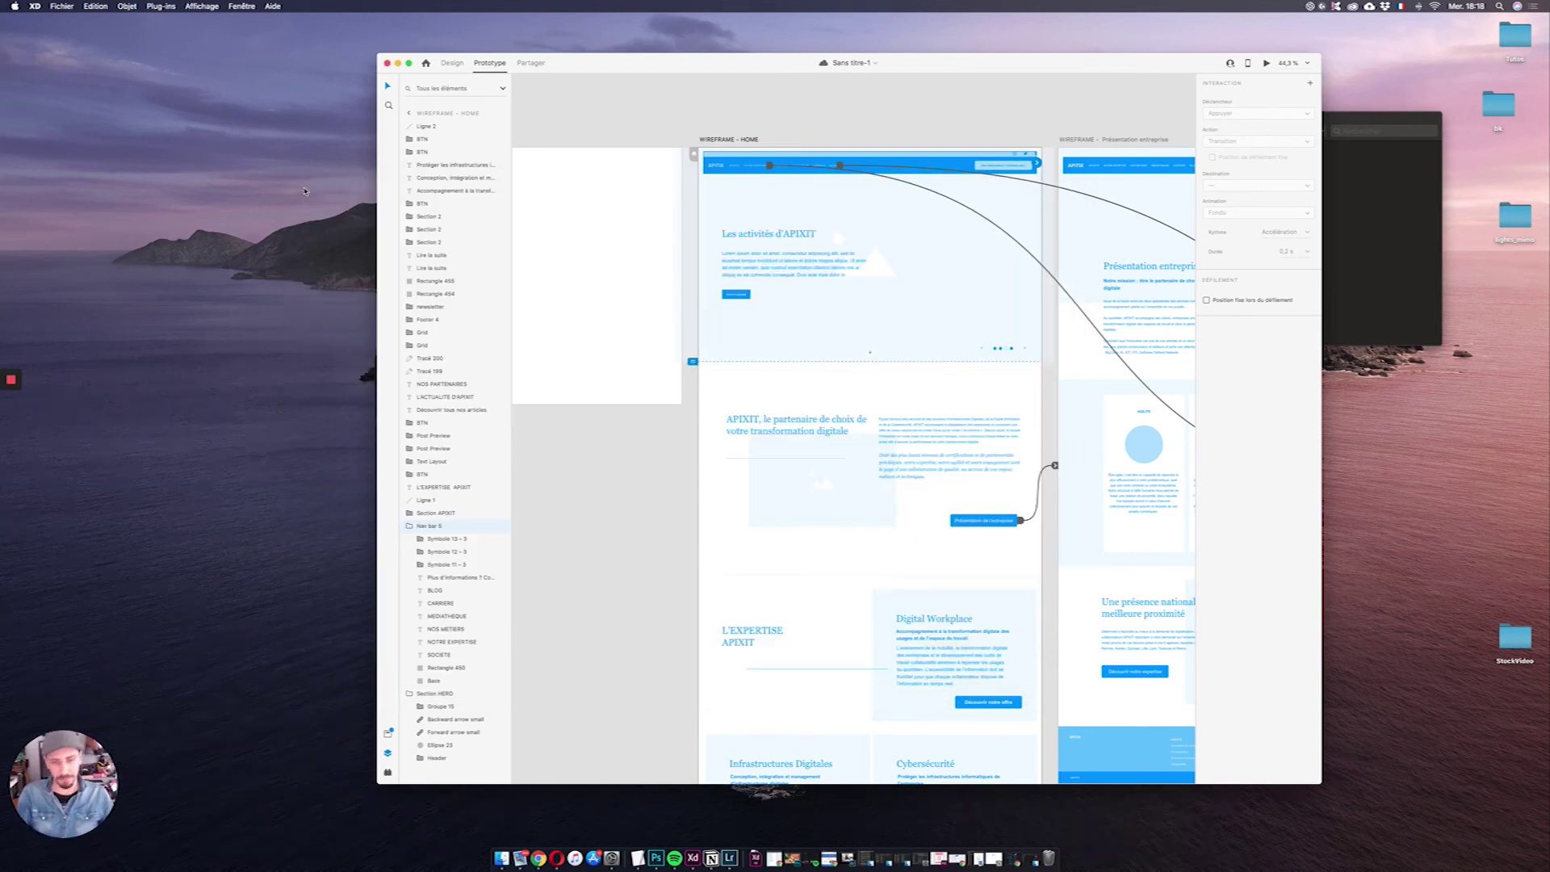
Step: Review the wireframe artboards from HOME through Nos partenaires and the links drawn between them
scroll(591, 473, down, 5)
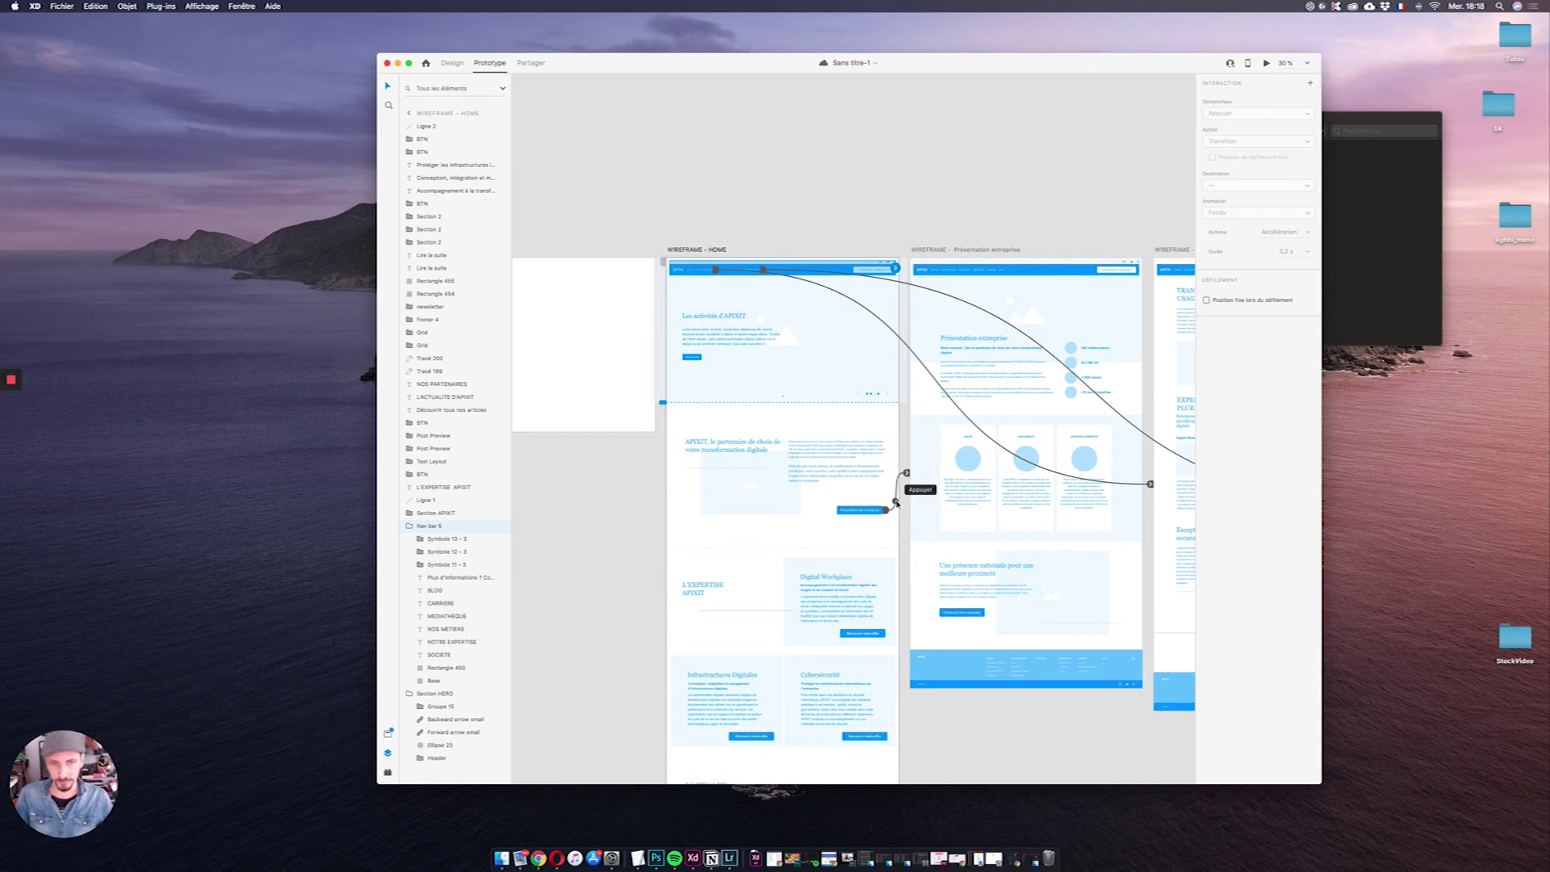
scroll(807, 452, right, 5)
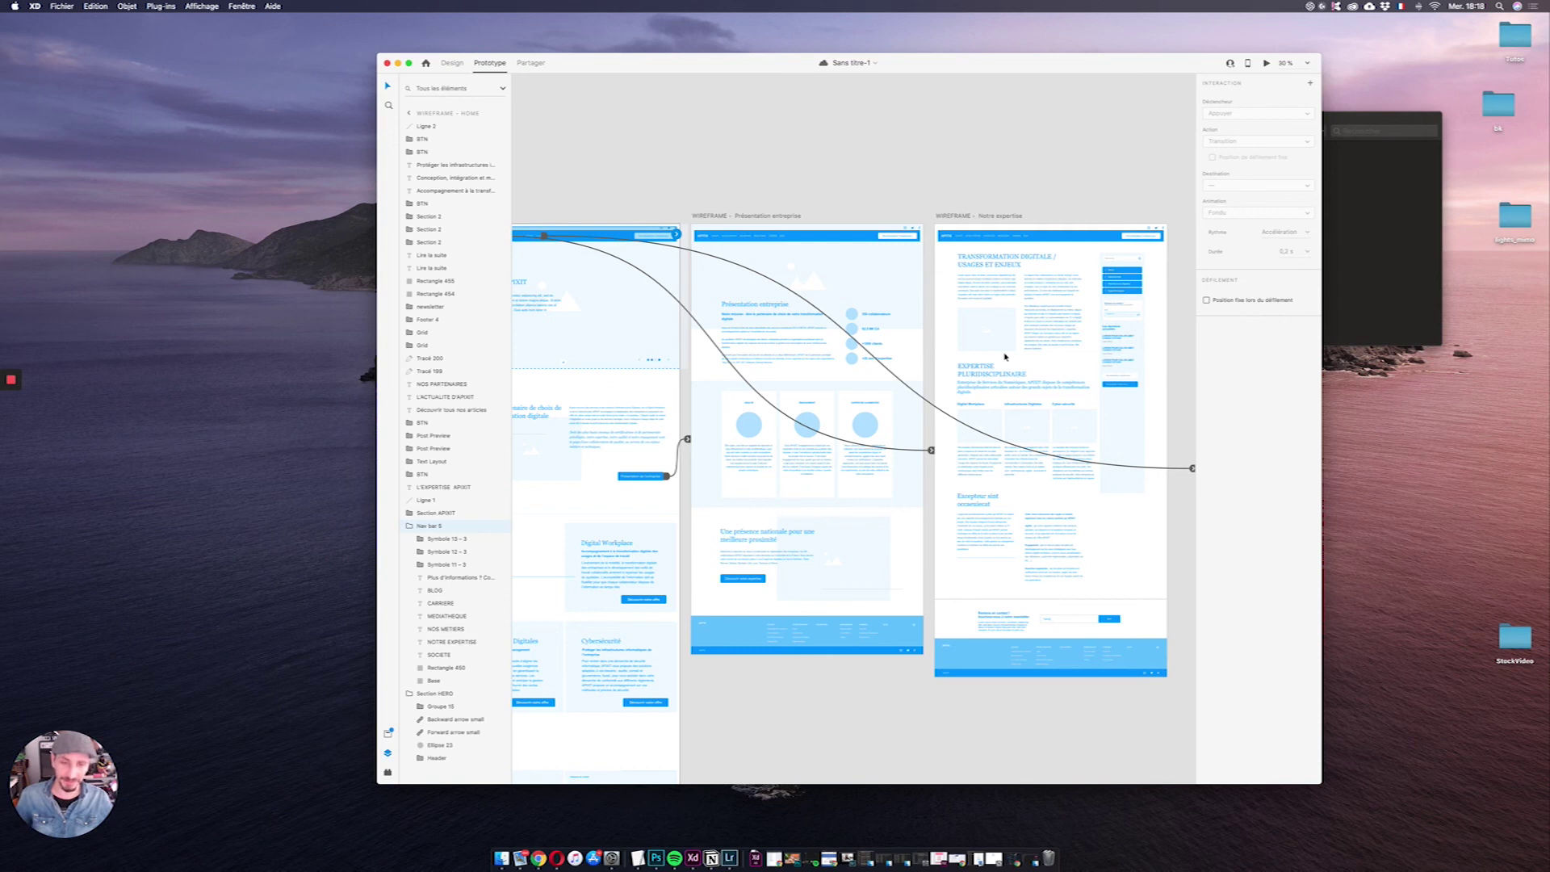
scroll(924, 417, down, 5)
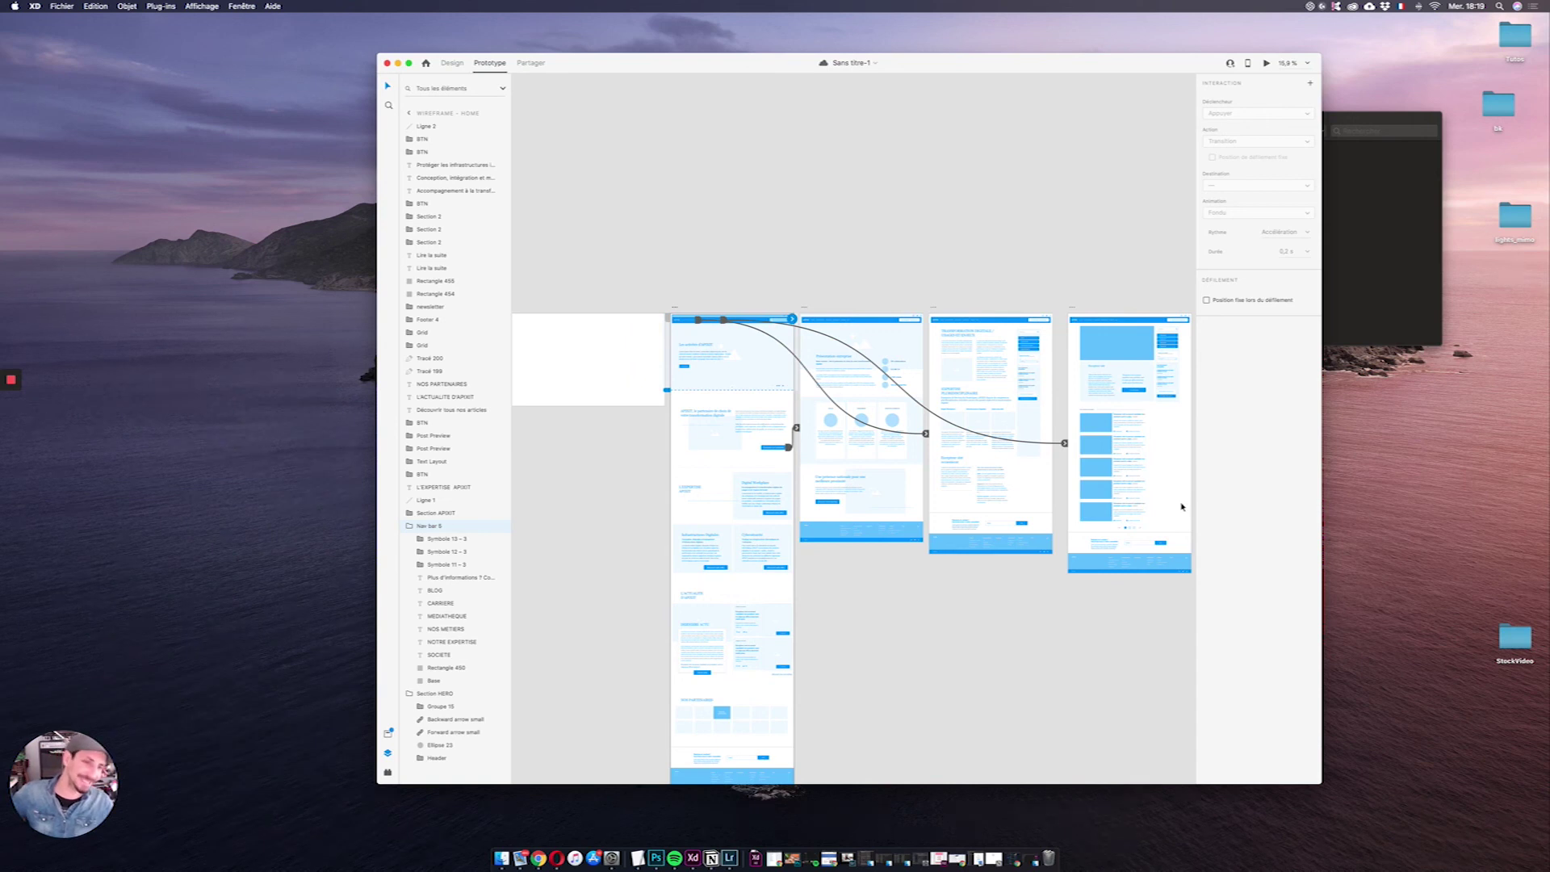
scroll(939, 464, up, 5)
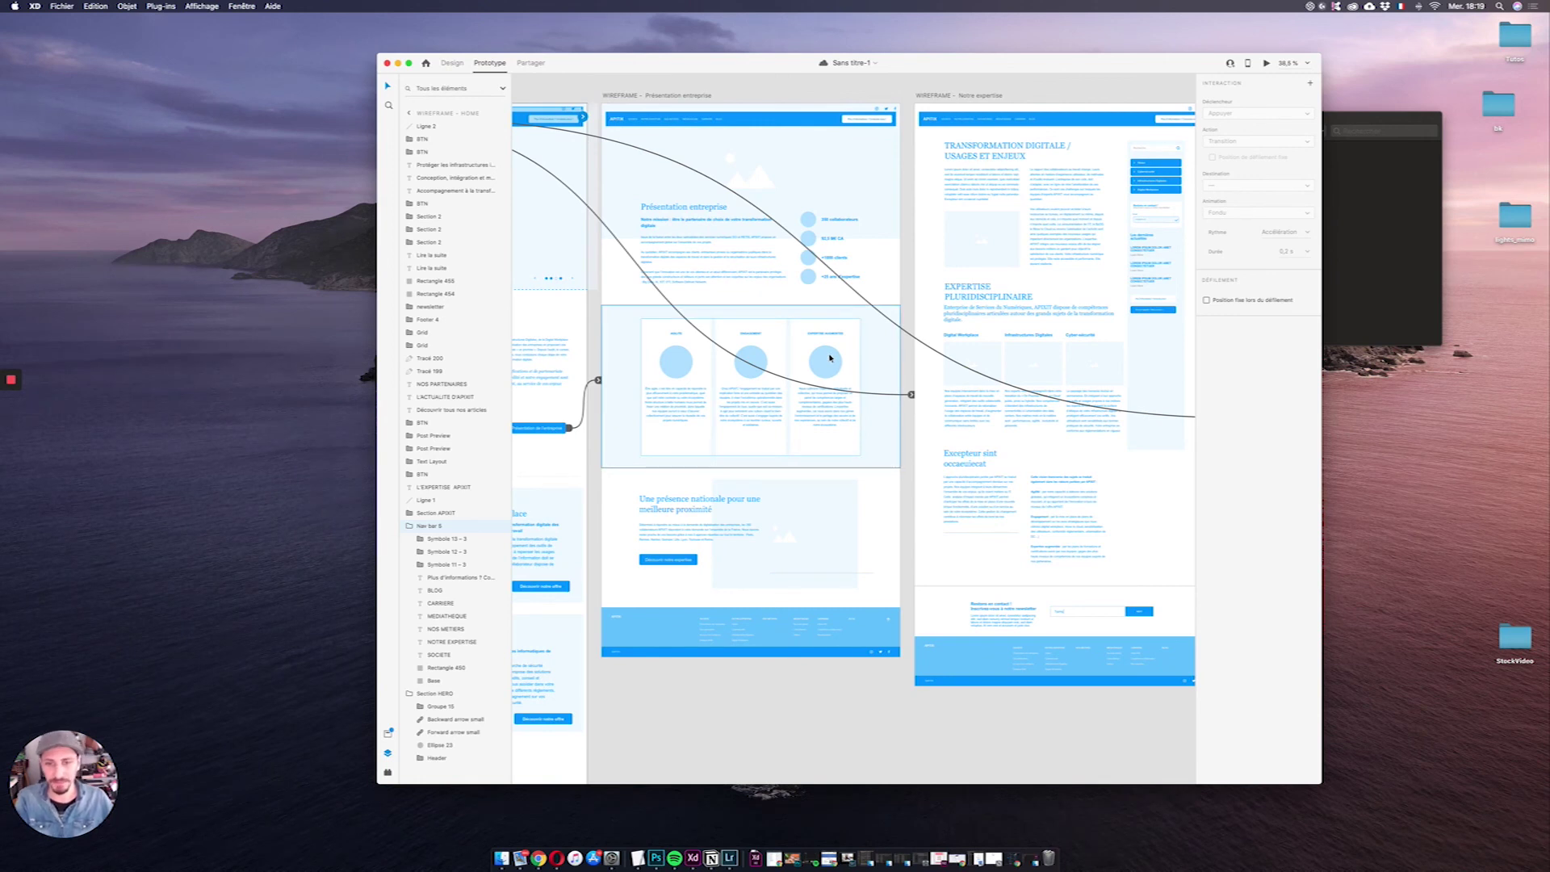
scroll(830, 358, right, 15)
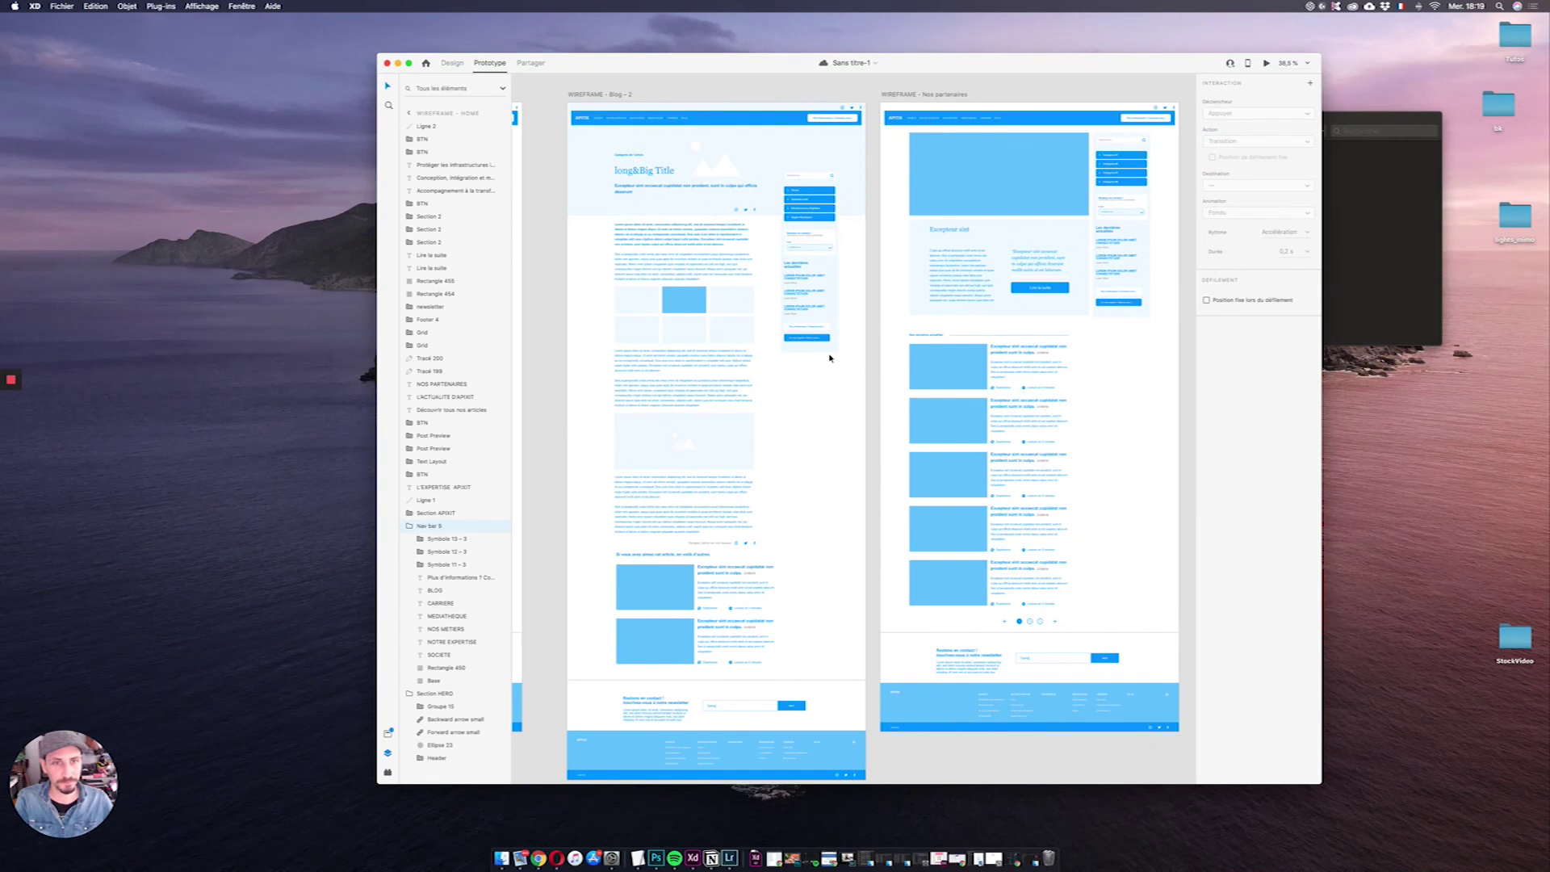
scroll(830, 358, left, 10)
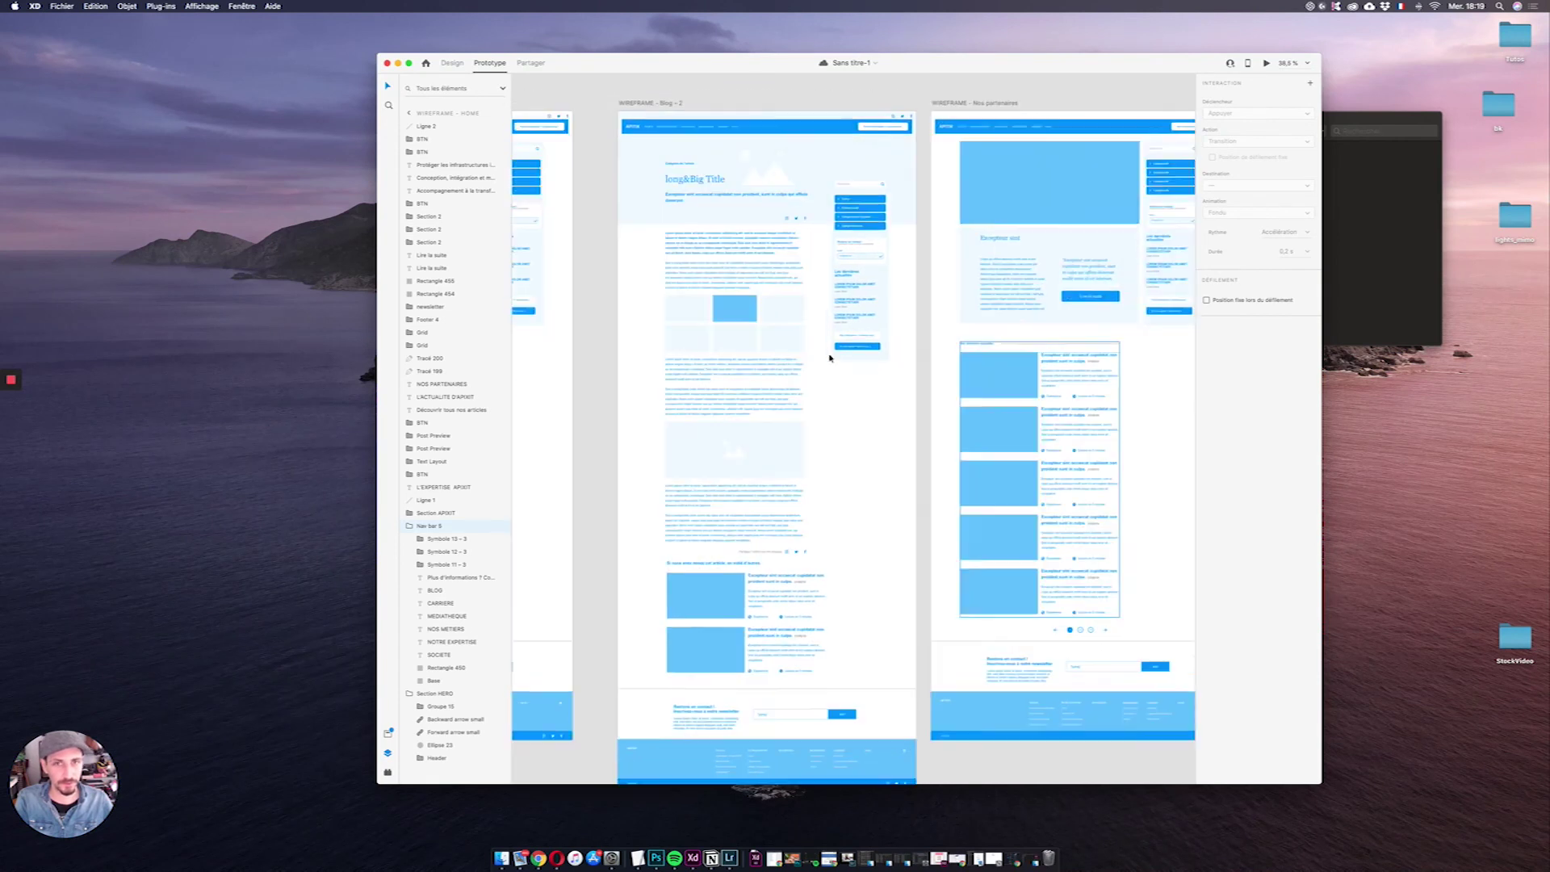
scroll(830, 357, left, 4)
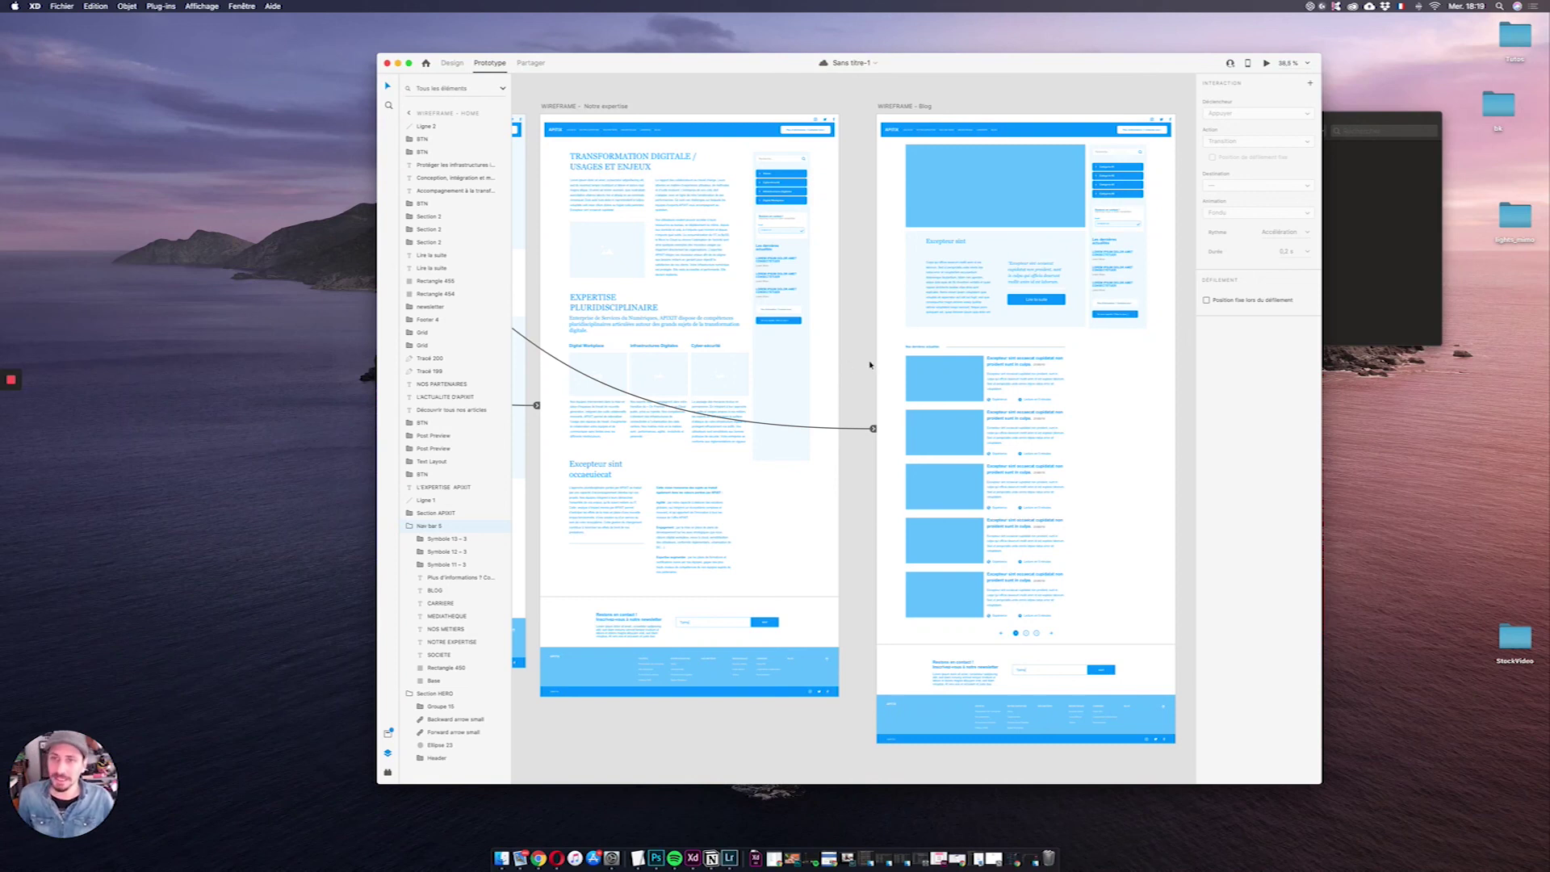
scroll(872, 365, down, 5)
scroll(682, 356, left, 5)
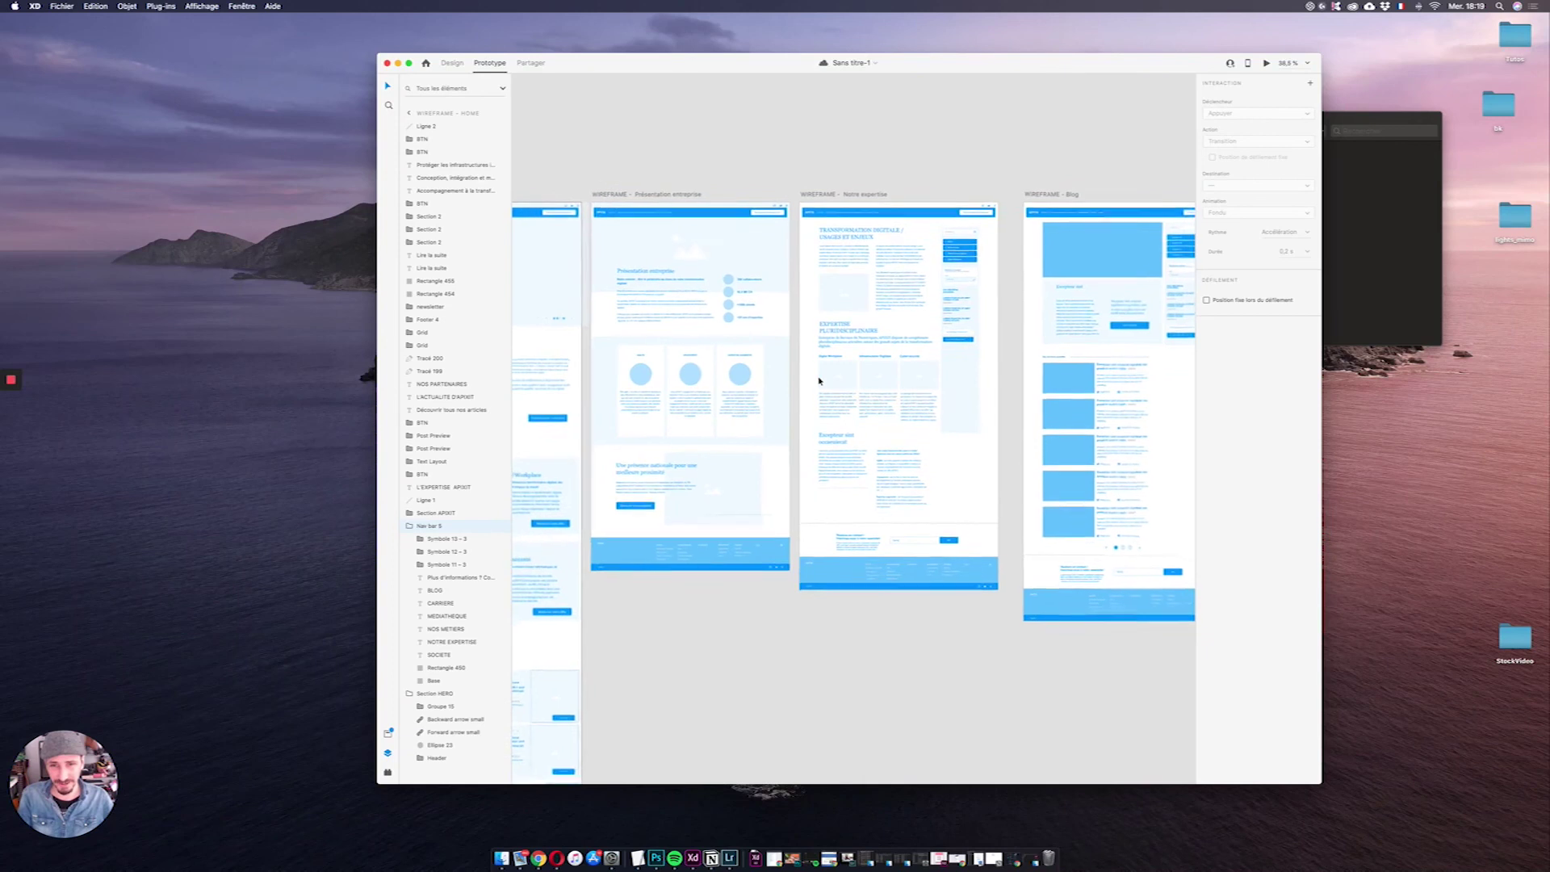
Step: Link the main article's Lire la suite button in HOME's news section to the WIREFRAME - Blog artboard
scroll(820, 380, left, 5)
scroll(819, 380, up, 5)
scroll(820, 380, left, 2)
scroll(820, 380, right, 3)
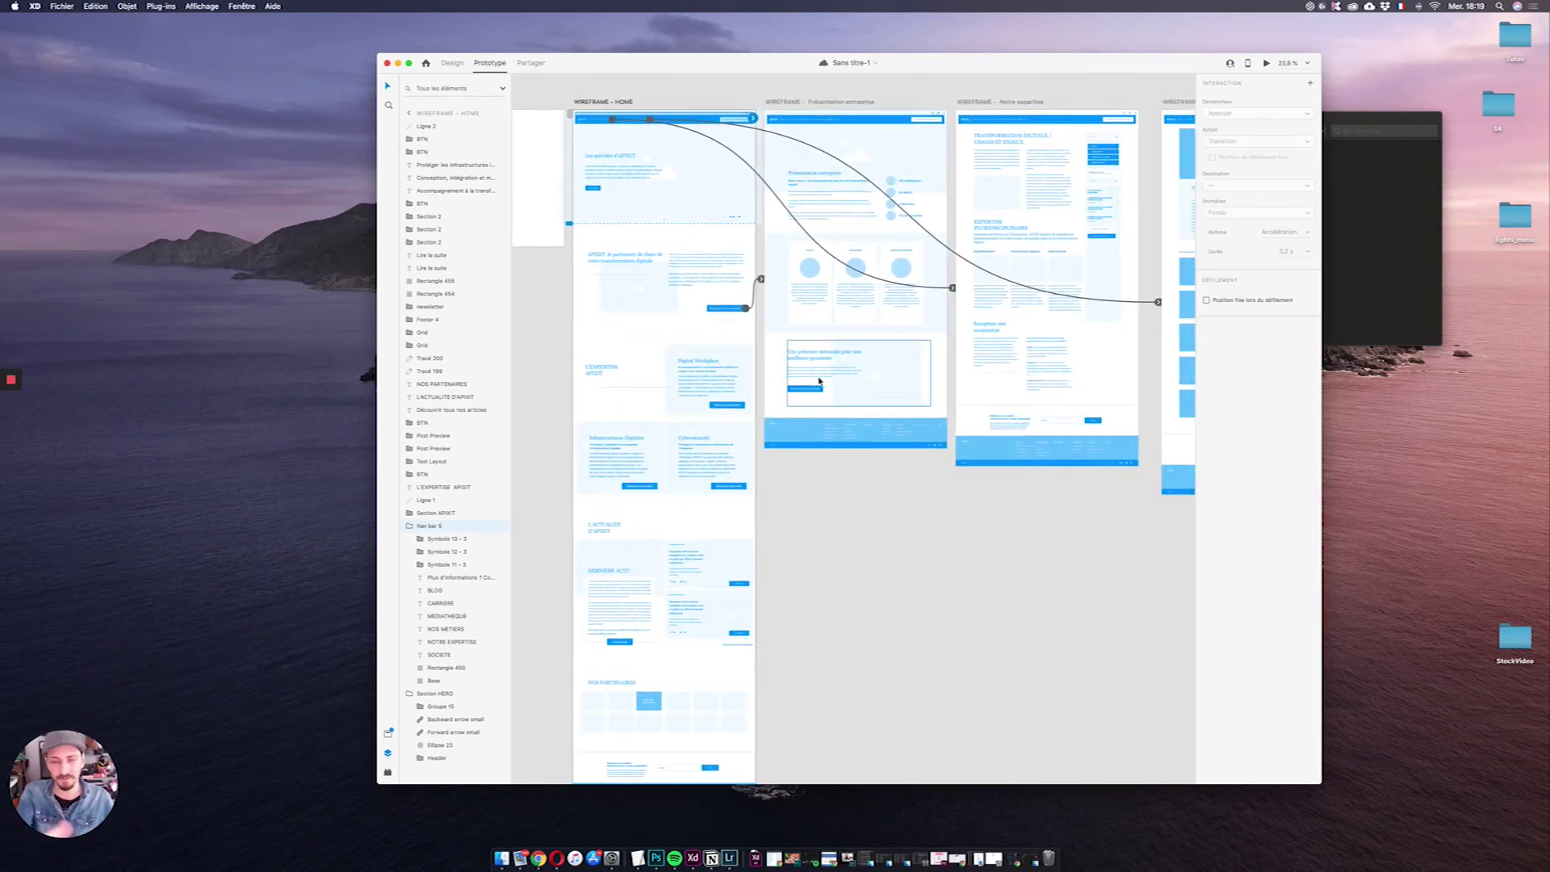
click(631, 642)
drag(634, 642, 1019, 267)
Step: Preview the prototype from HOME, follow the news section's Lire la suite button, and close the preview
click(574, 228)
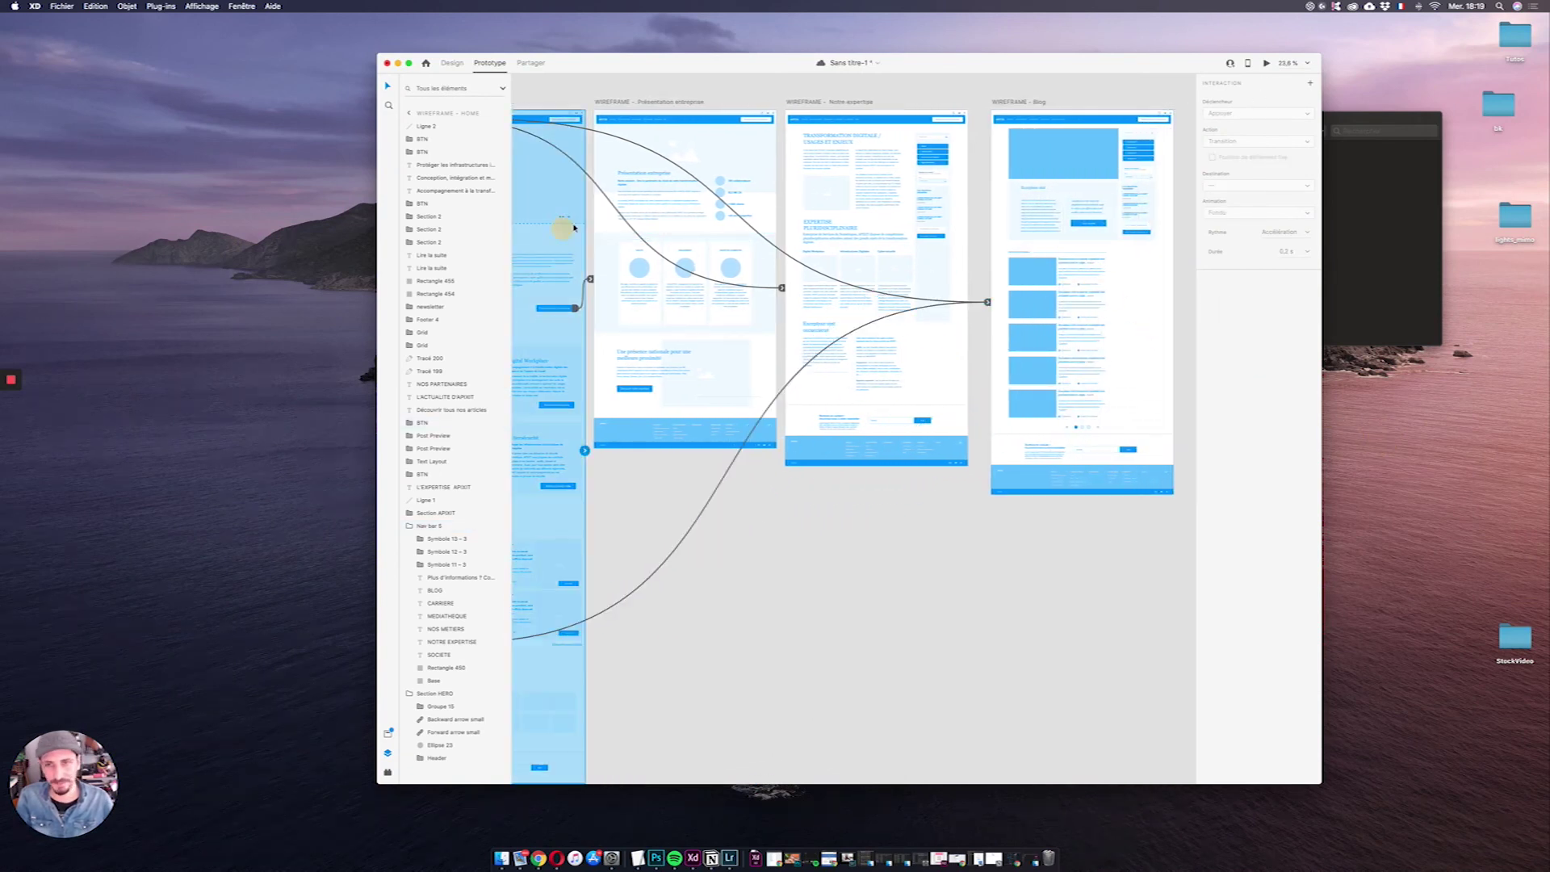
click(1266, 63)
scroll(818, 401, down, 10)
scroll(818, 401, down, 15)
scroll(609, 443, up, 1)
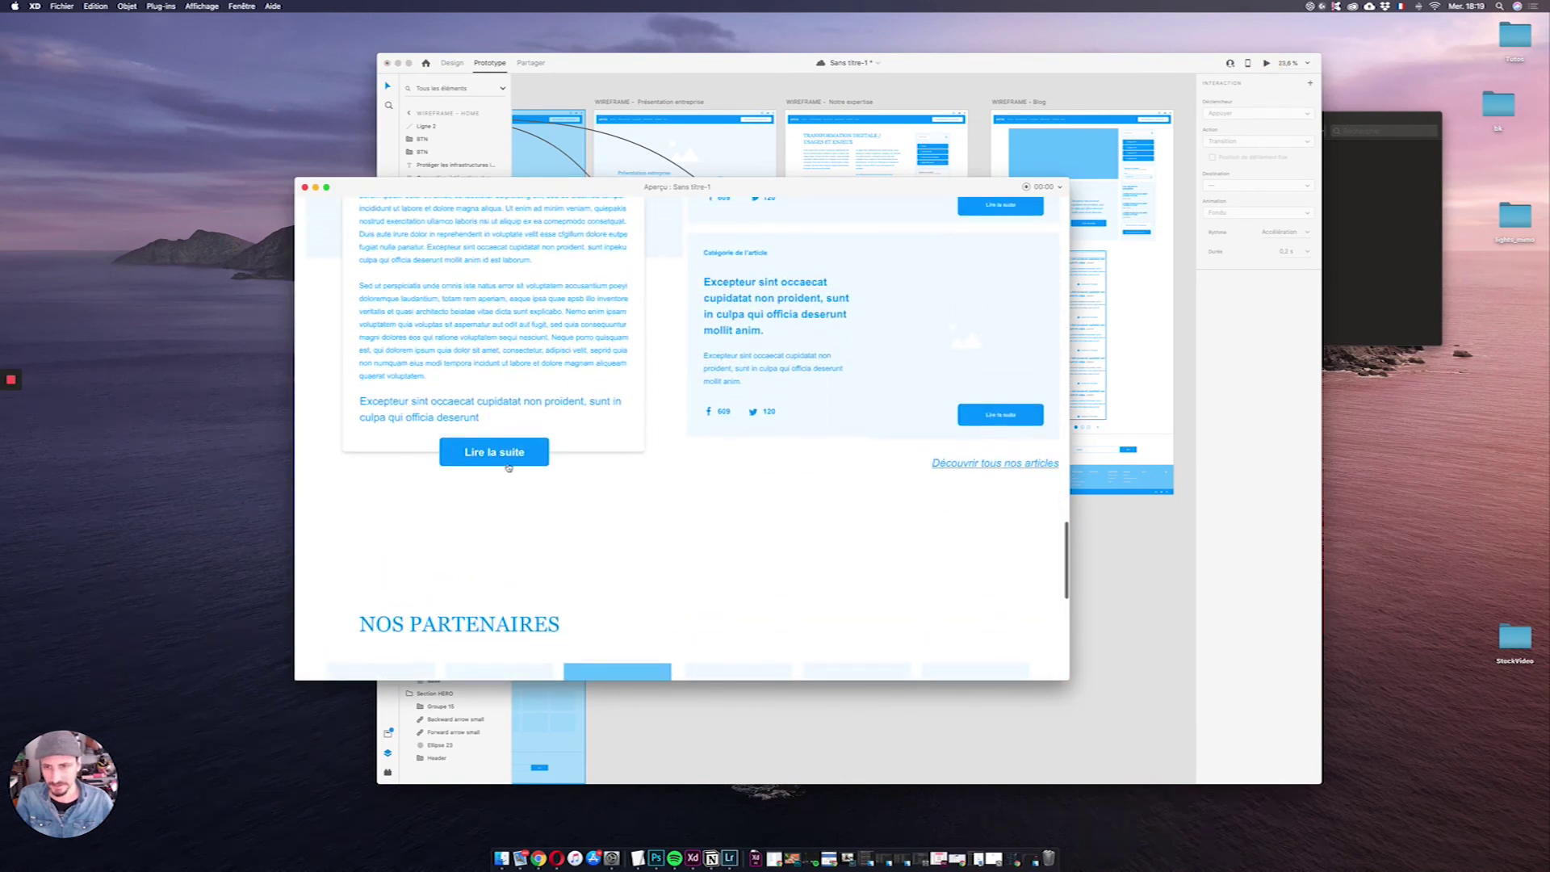
click(509, 467)
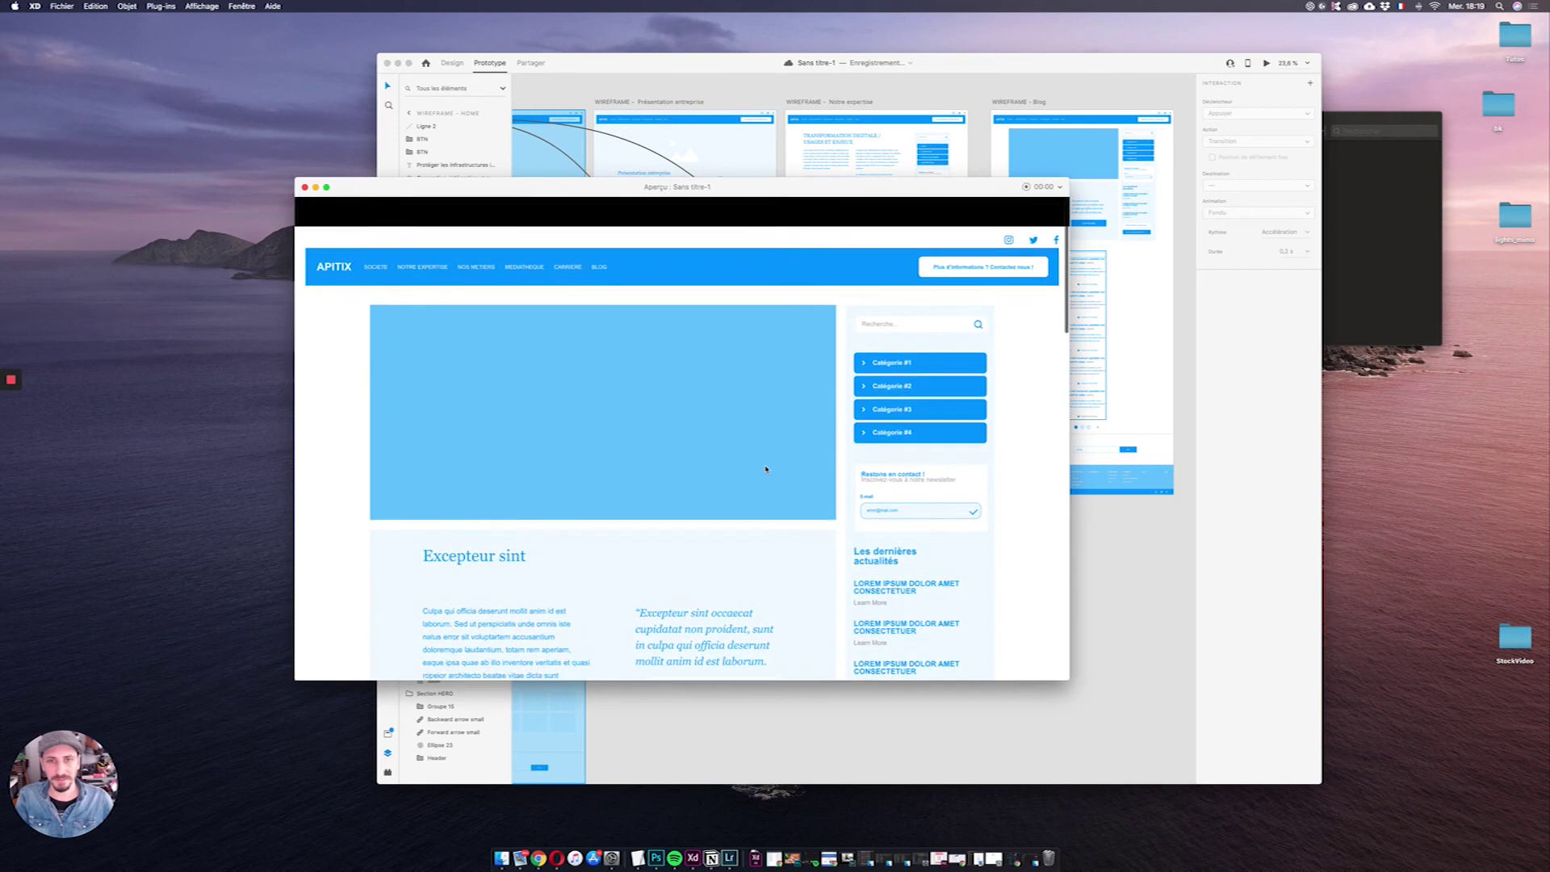
click(304, 187)
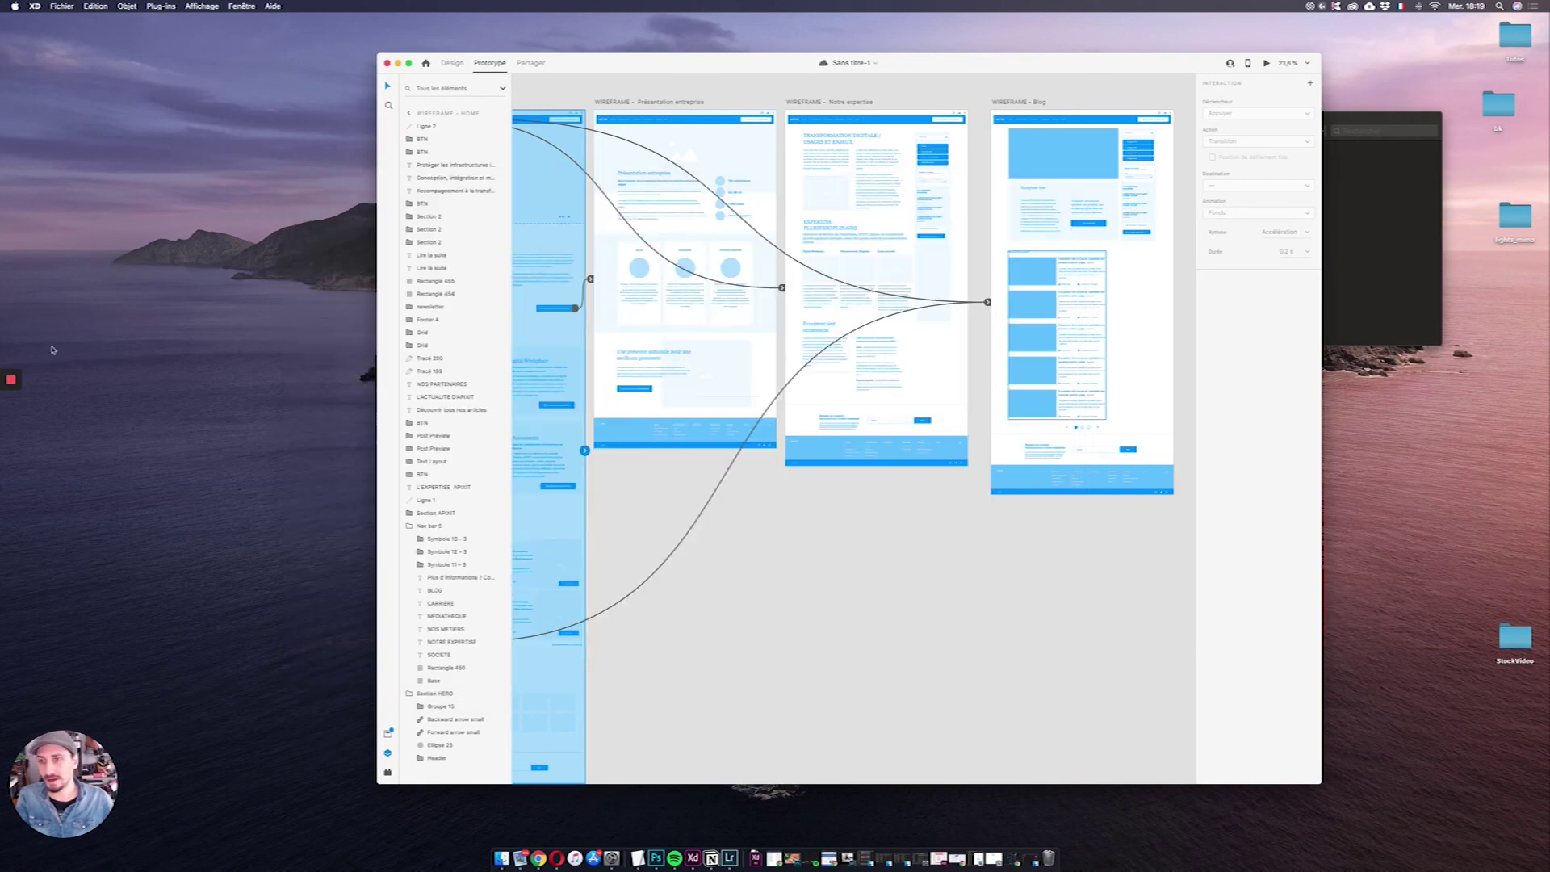